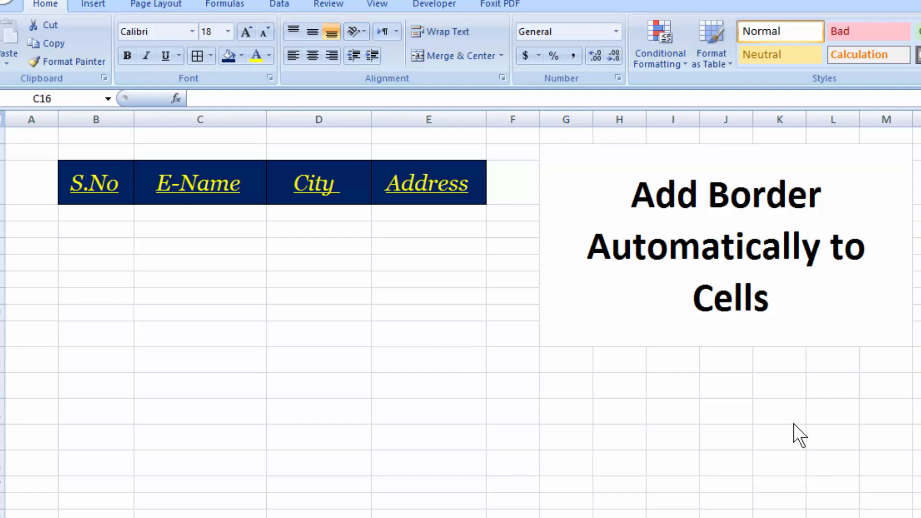
Step: Enter serial number 1, an employee name and the city karachi in row 4 of the table
click(90, 214)
text(1)
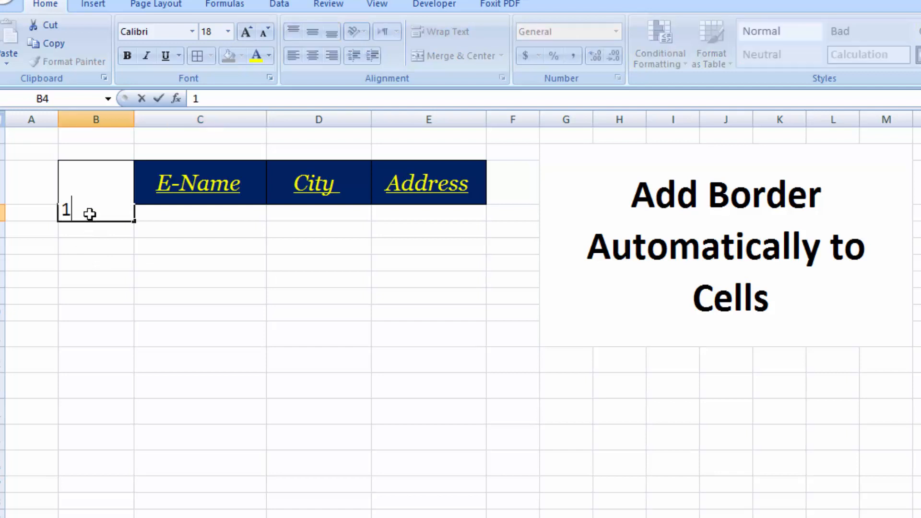
key(Tab)
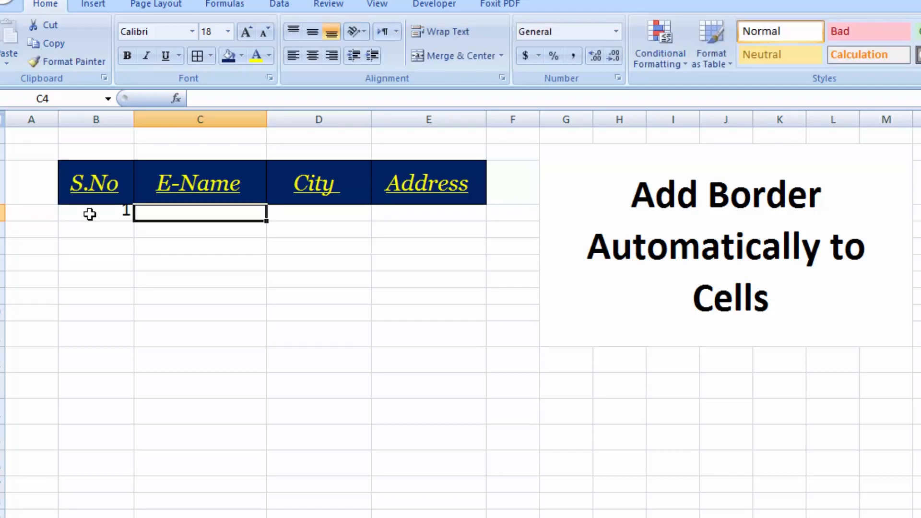
text(amir)
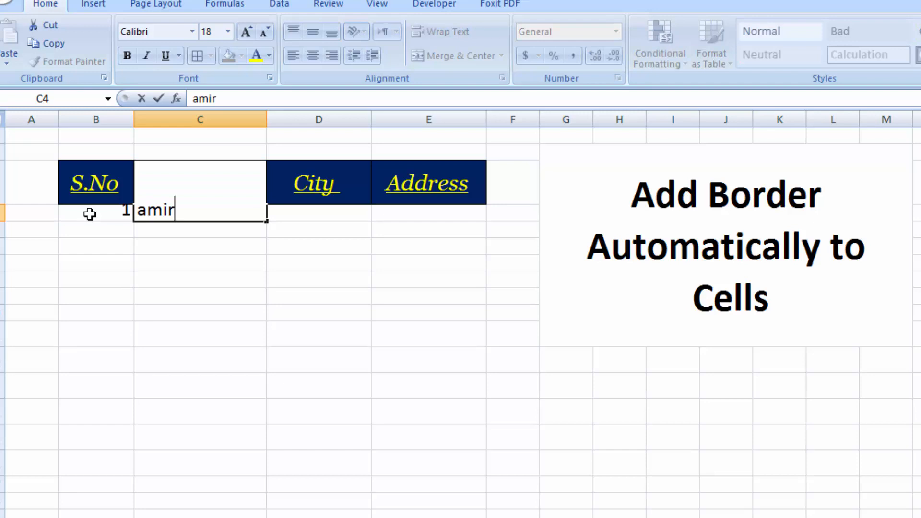
key(Tab)
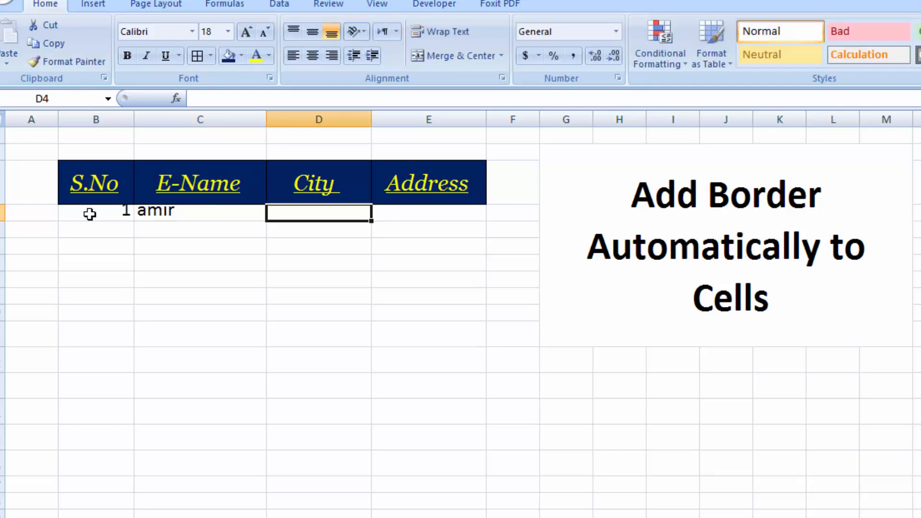
text(karachi)
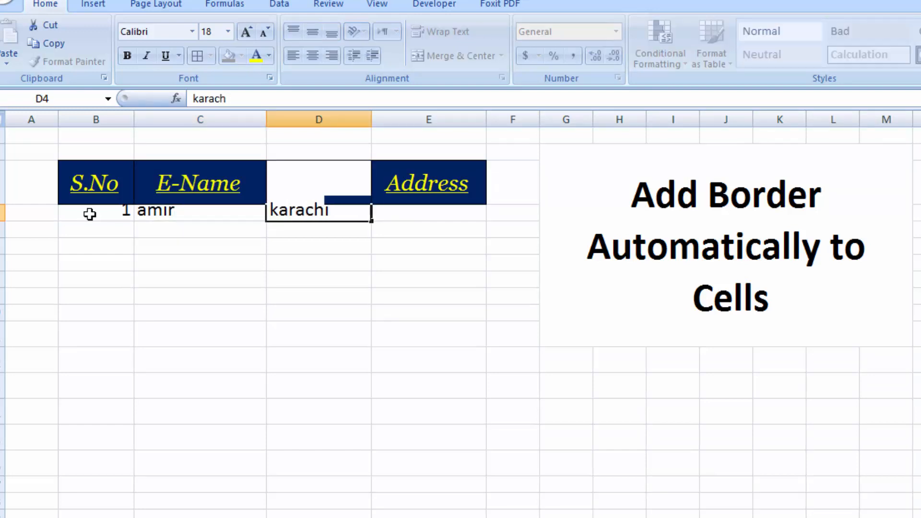
key(Tab)
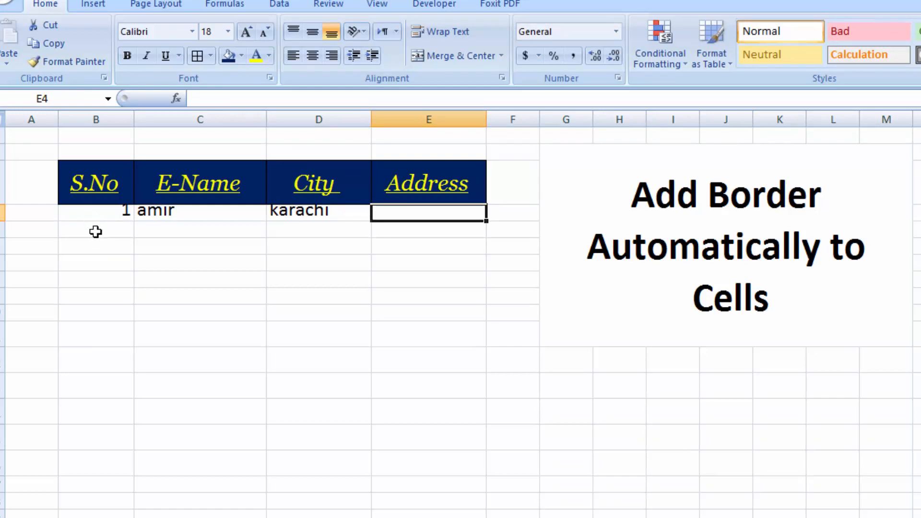
Step: Fill row 5 with serial number 1, another employee name and the city karachi
click(95, 232)
text(dk)
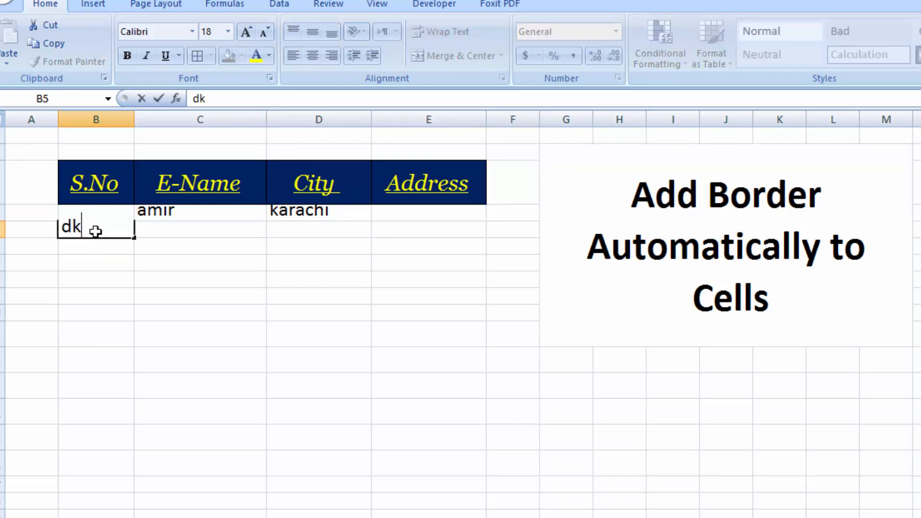
key(BackSpace)
key(BackSpace)
text(1)
key(Tab)
text(3)
key(Tab)
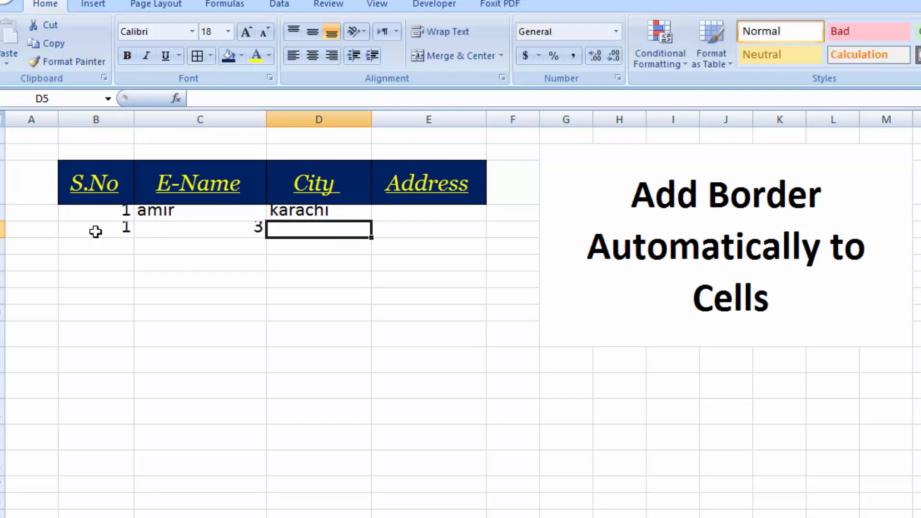
key(Left)
text(zahir)
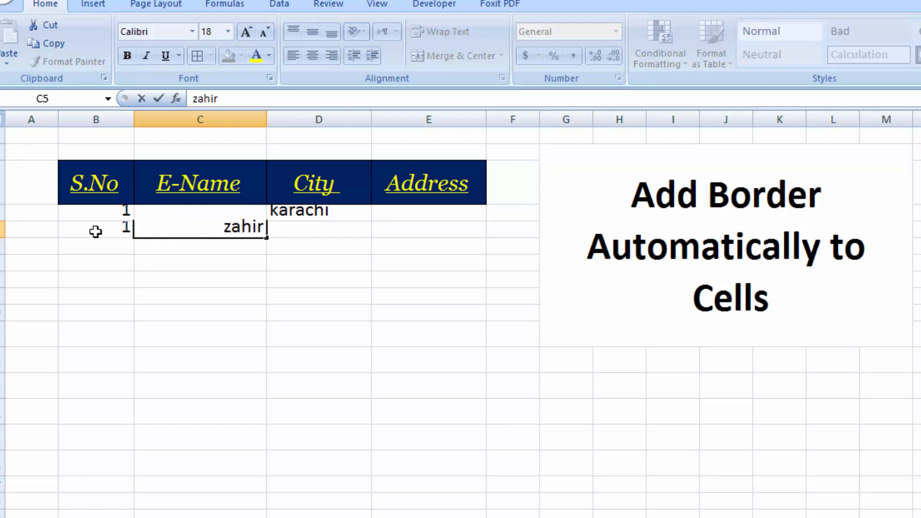
key(BackSpace)
text(d)
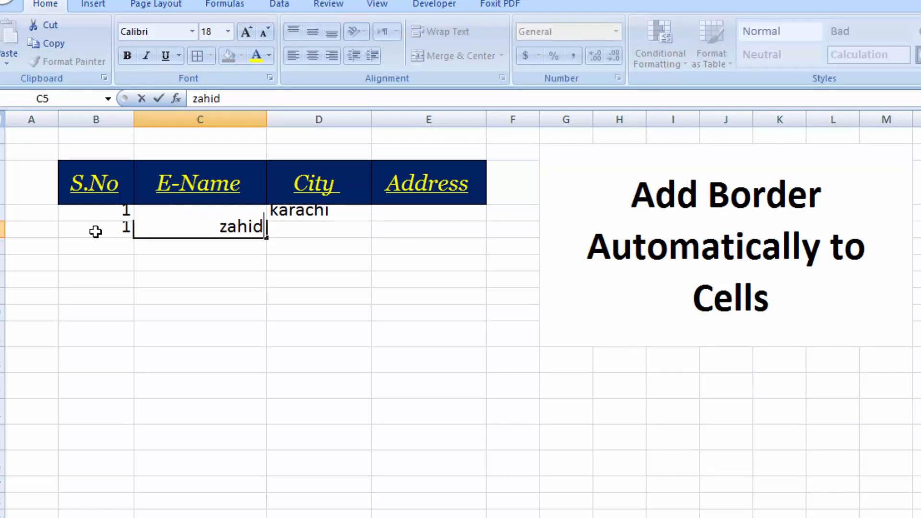
key(Tab)
text(karachi)
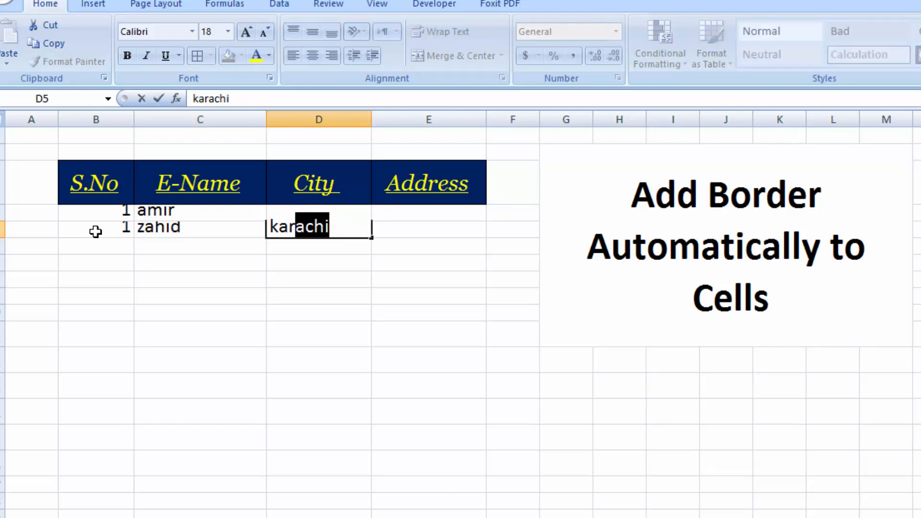
key(Tab)
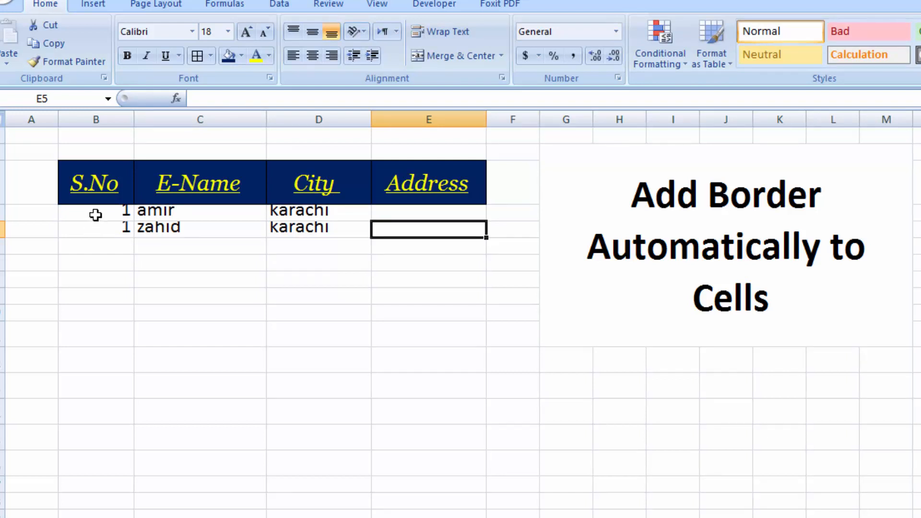
Step: Try all borders on the range B4:E9, and undo them
click(95, 214)
drag(96, 214, 385, 303)
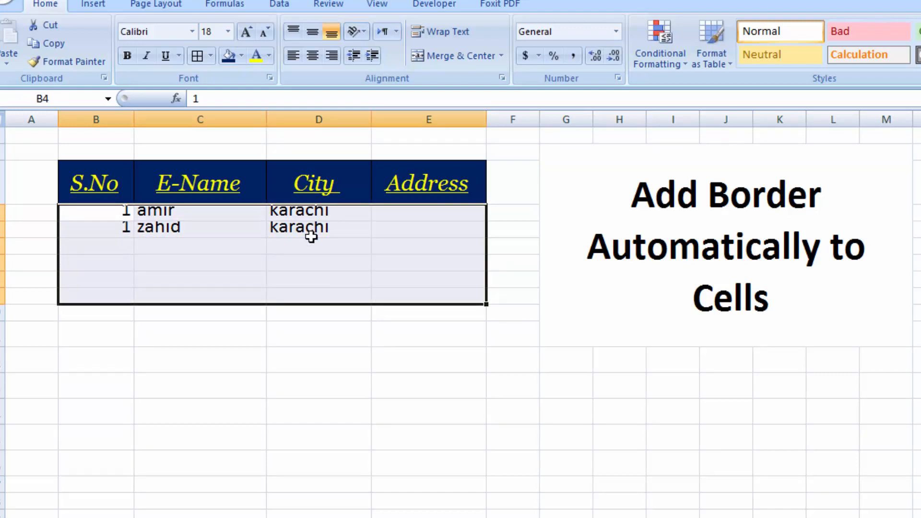
click(200, 60)
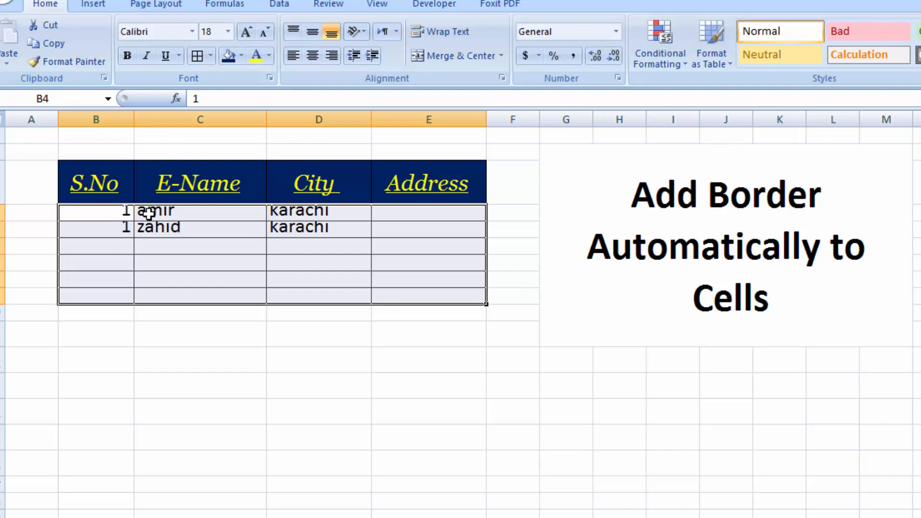
key(ctrl+z)
Step: Apply all borders to the range B4:E6
drag(115, 218, 387, 242)
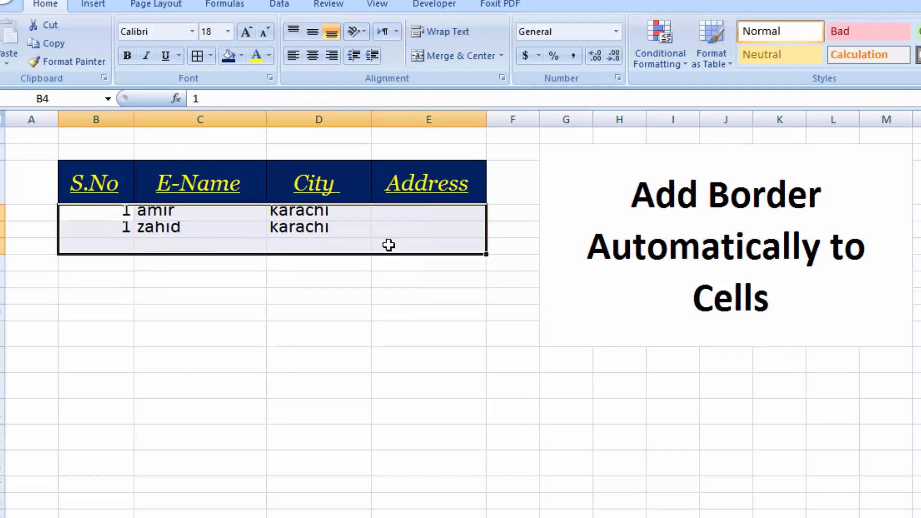
click(197, 56)
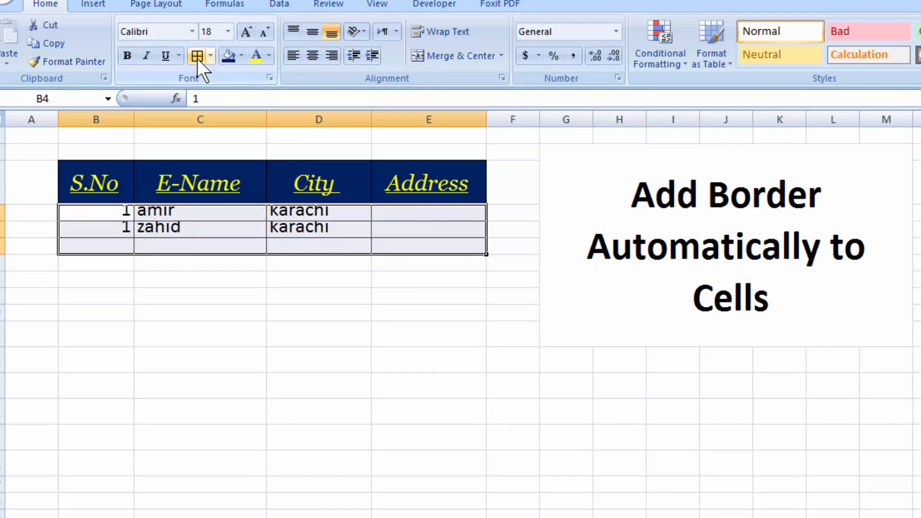
Step: Enter serial number 3, an employee name and the city karachi in the empty bordered row 6
click(126, 247)
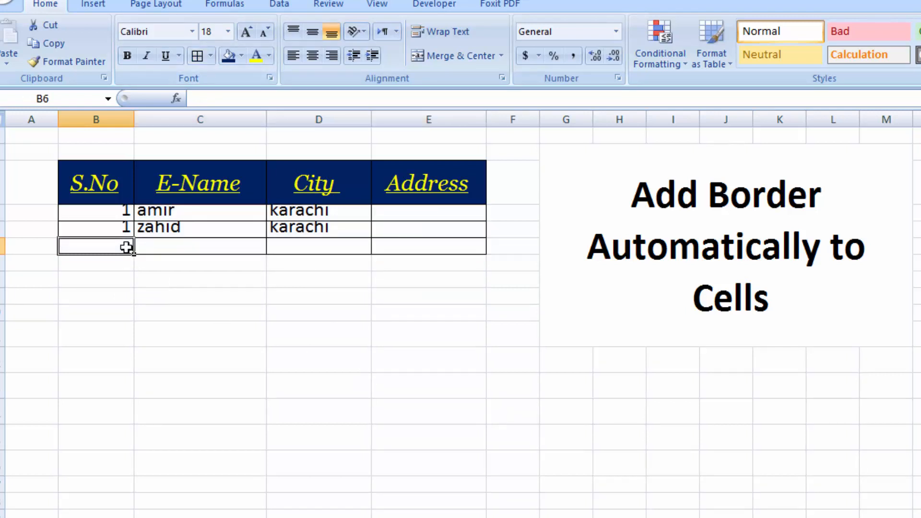
text(3)
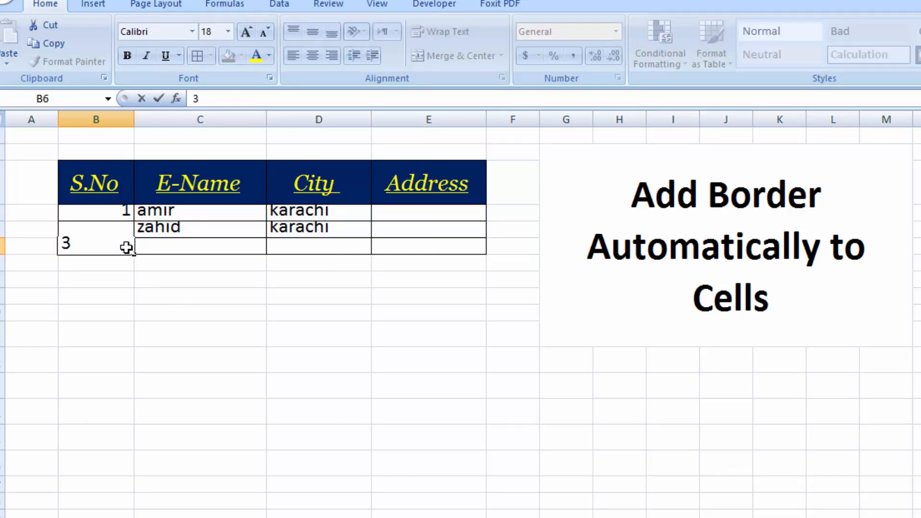
key(Tab)
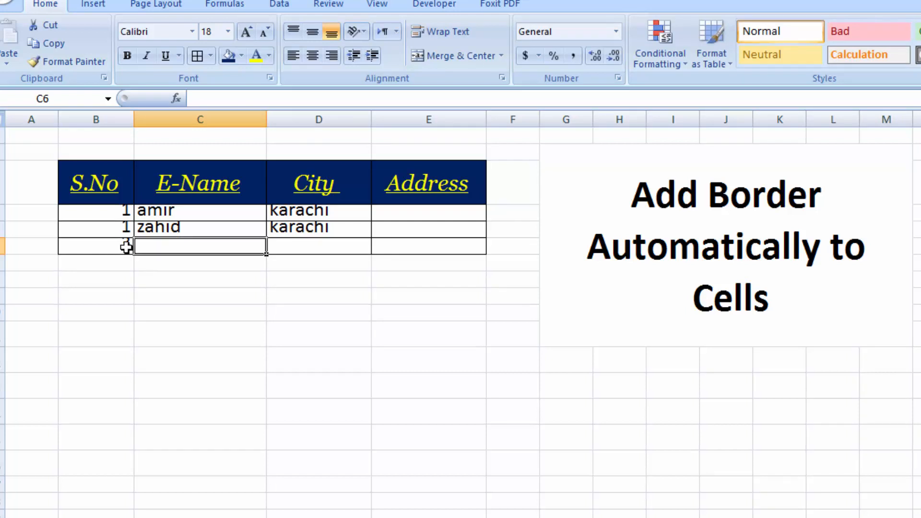
text(munir)
key(Tab)
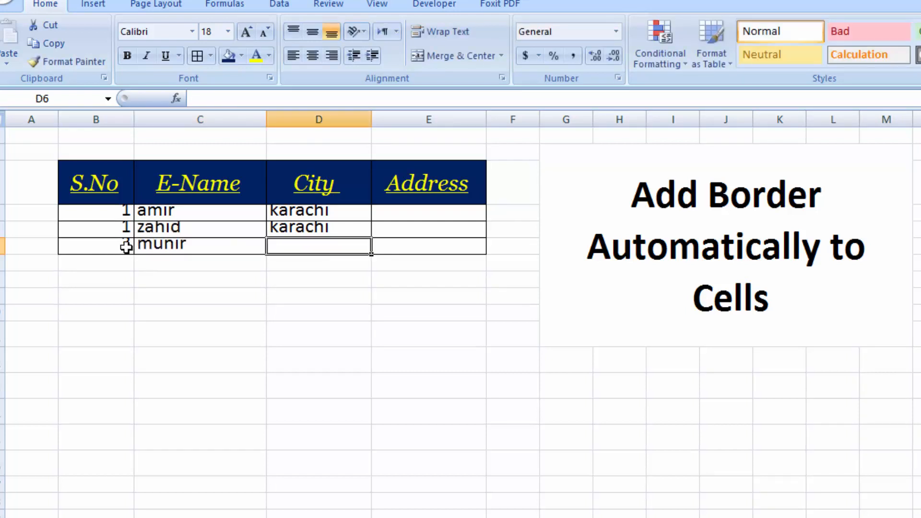
text(karachi)
key(Tab)
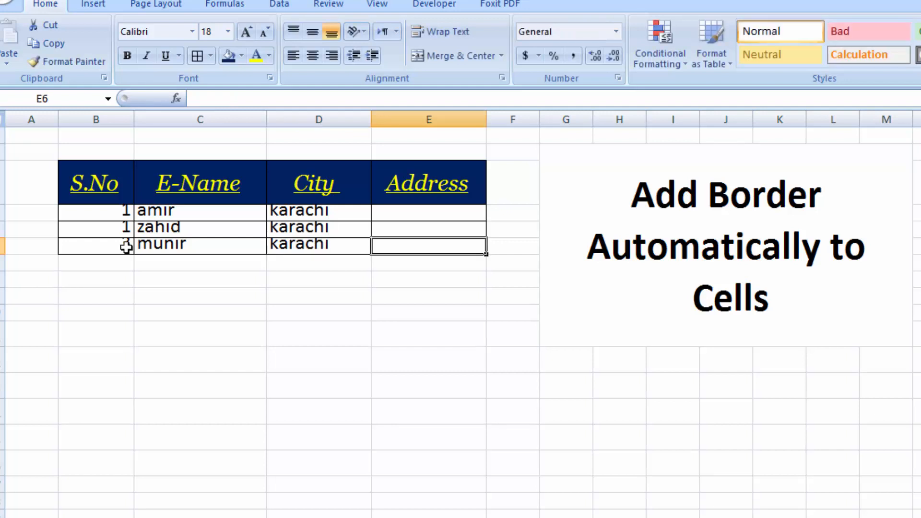
Step: Add a record in the unbordered row 7 with serial number 4, an employee name and the city lahore
key(Return)
key(Left)
key(Left)
key(Left)
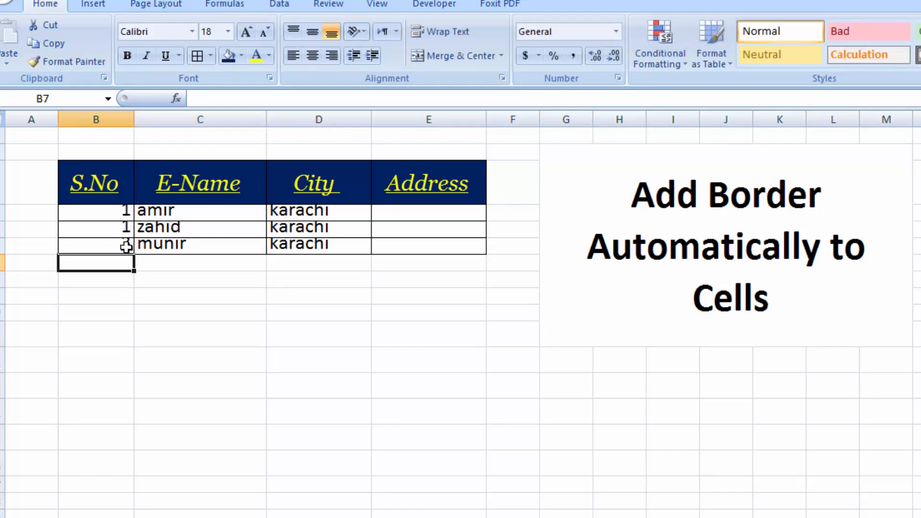
text(4)
key(Tab)
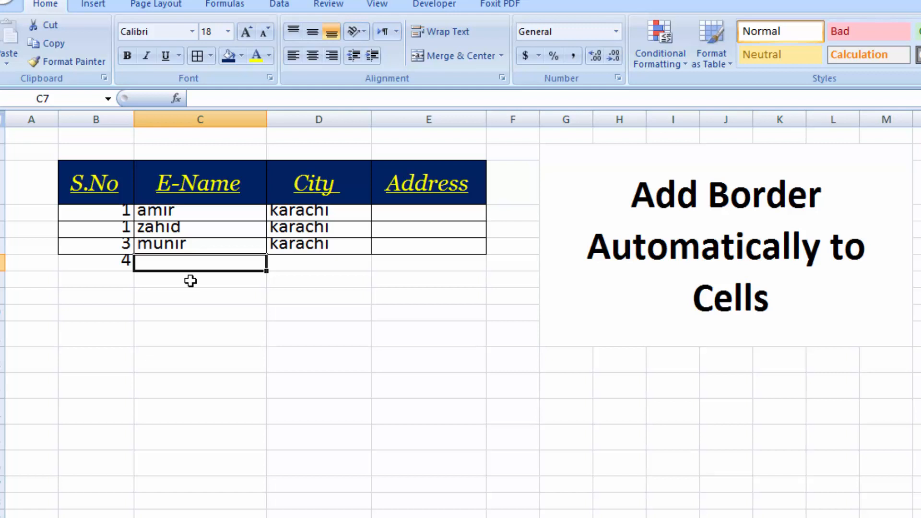
text(afsha)
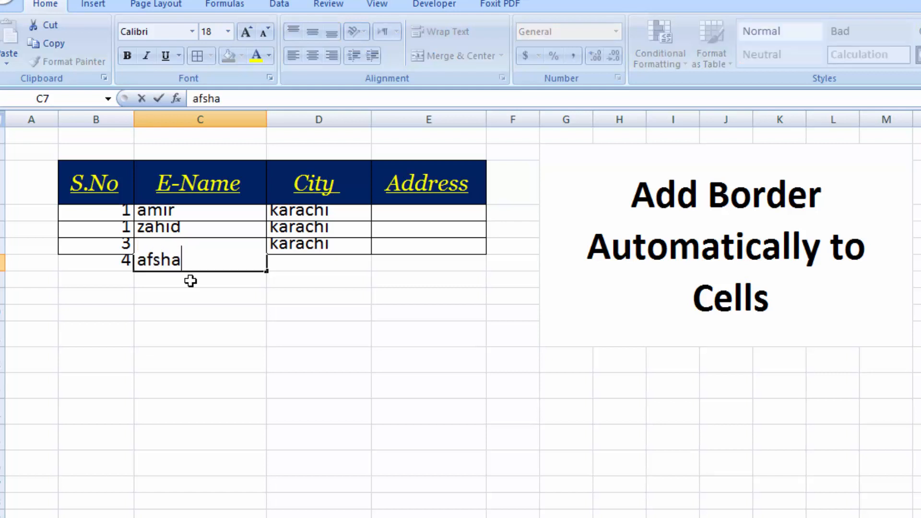
text(n)
key(Tab)
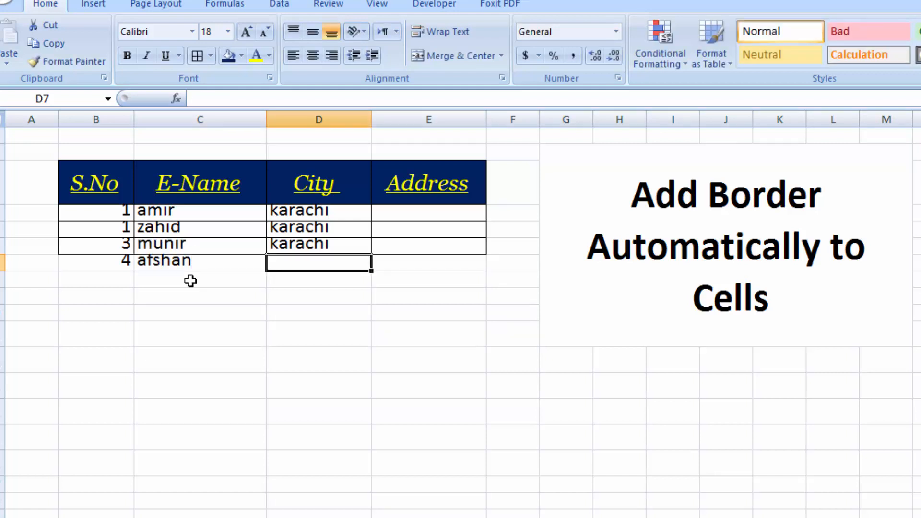
text(lahore)
key(Tab)
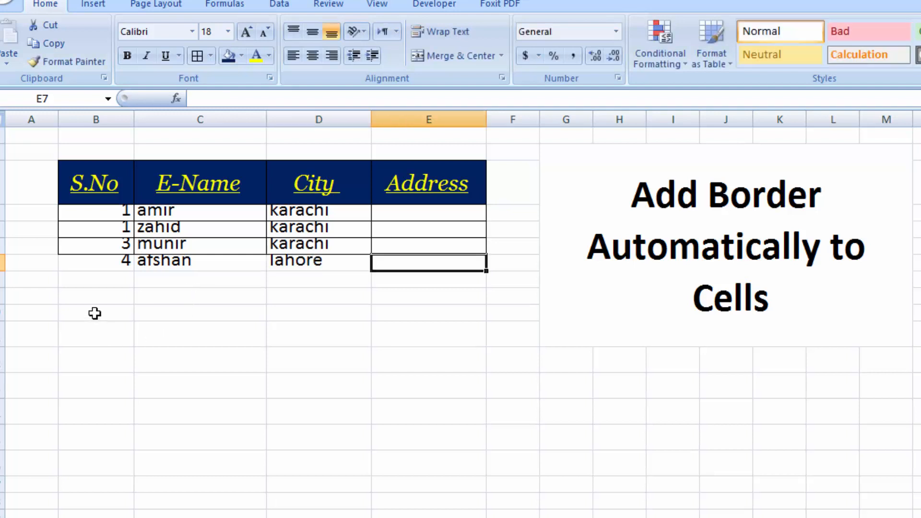
Step: Fit the heights of rows 4 to 7 to their text
click(109, 281)
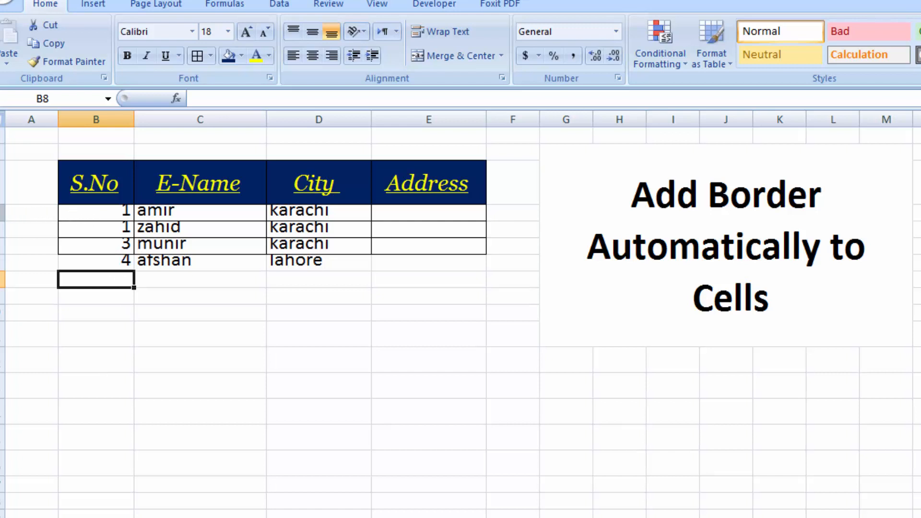
drag(2, 213, 1, 262)
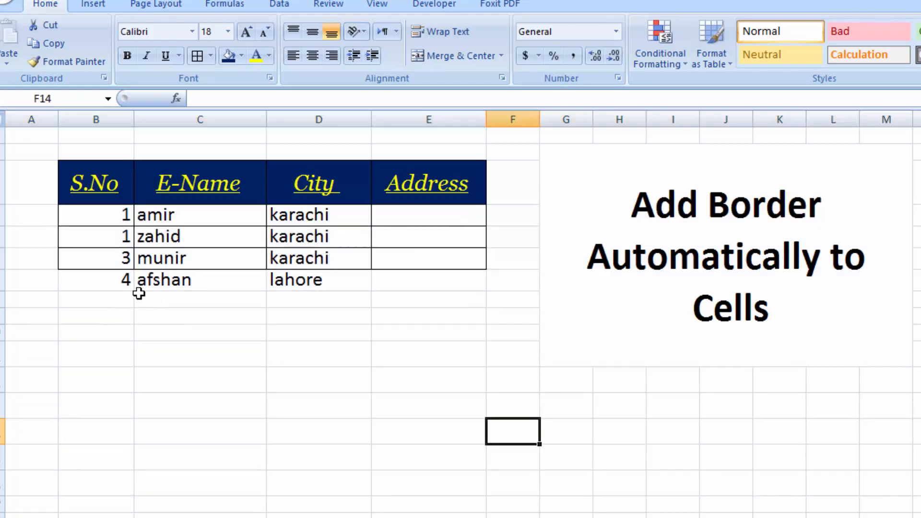
Step: Add a record in row 8 with serial number 5, an employee name and the city multan
click(128, 293)
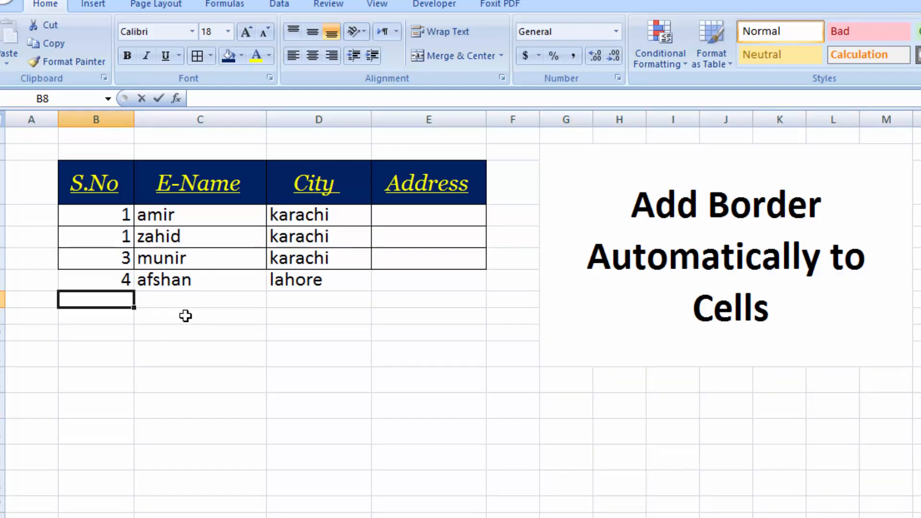
text(5)
key(Tab)
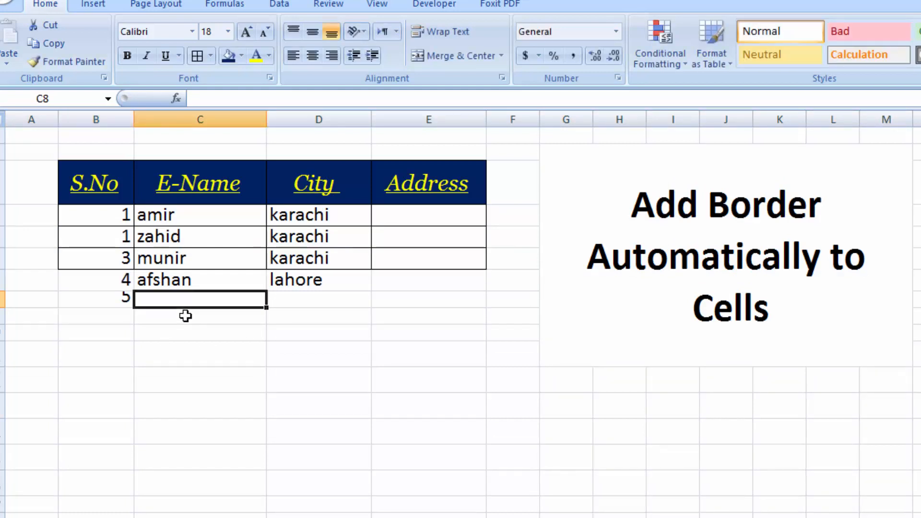
text(zahid)
key(Tab)
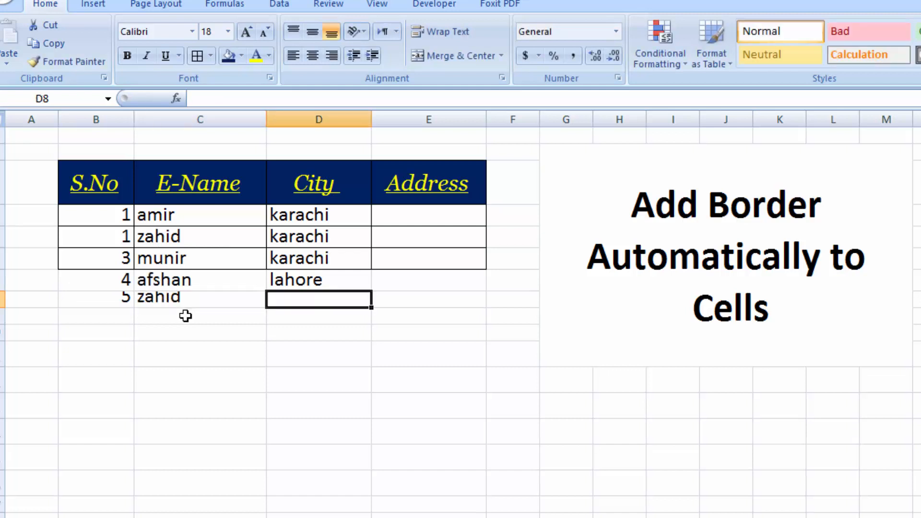
text(multan)
key(Tab)
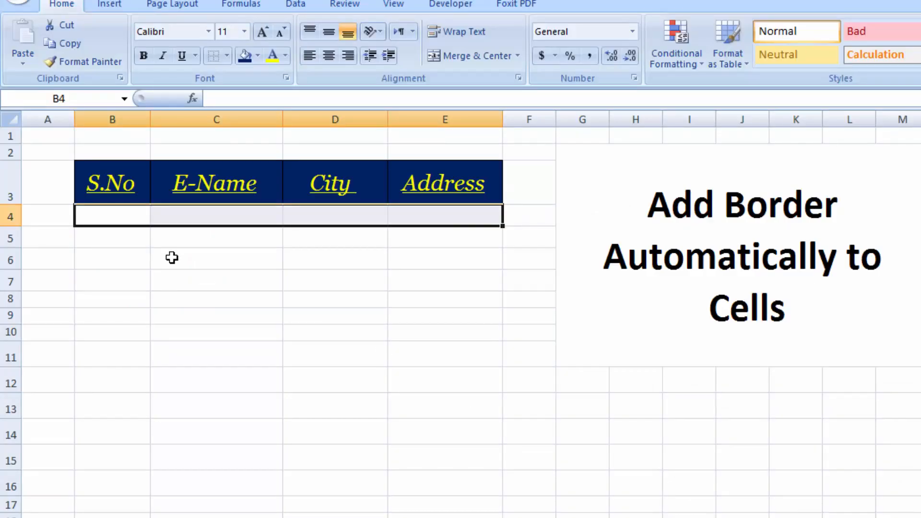
Step: Select the blank table range B4:E452 under the four headers
drag(101, 218, 416, 219)
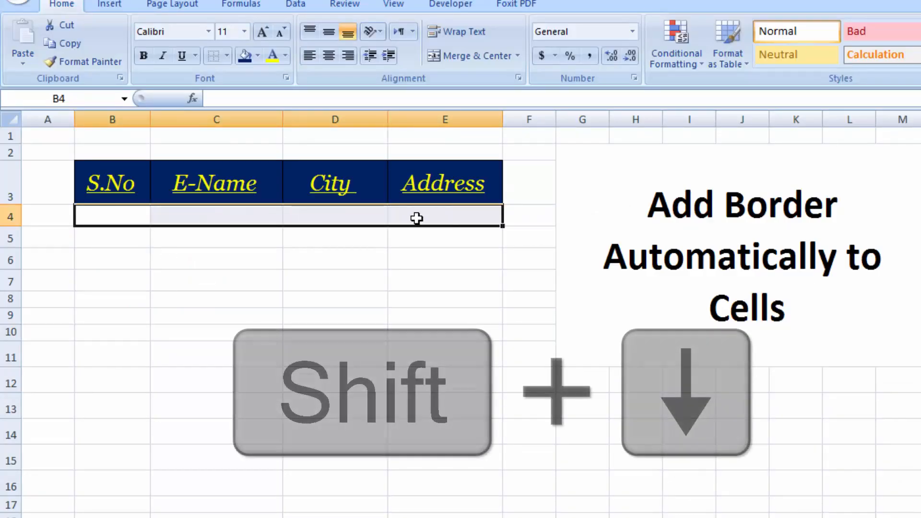
key(shift+Down)
key(shift+Down)
key(shift+Down)
key(shift+Down)
key(shift+Down)
key(shift+Down)
key(shift+Down)
key(shift+Down)
key(shift+Down)
key(shift+Down)
key(shift+Down)
key(shift+Down)
key(shift+Down)
key(shift+Down)
key(shift+Down)
key(shift+Down)
key(shift+Down)
key(shift+Down)
key(shift+Down)
key(shift+Down)
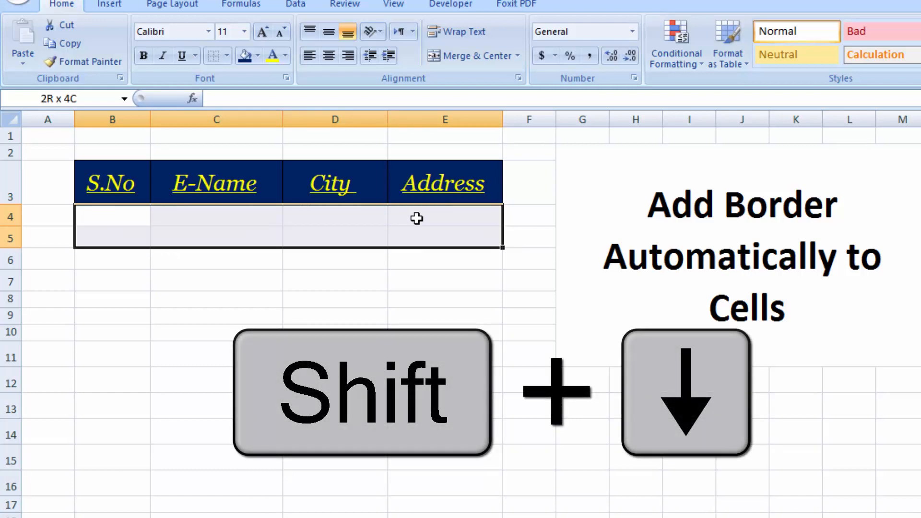
key(shift+Down)
key(shift+Down)
key(shift+Down)
key(shift+Down)
key(shift+Down)
key(shift+Down)
key(shift+Down)
key(shift+Down)
key(shift+Down)
key(shift+Down)
key(shift+Down)
key(shift+Down)
key(shift+Down)
key(shift+Down)
key(shift+Down)
key(shift+Down)
key(shift+Down)
key(shift+Down)
key(shift+Down)
key(shift+Down)
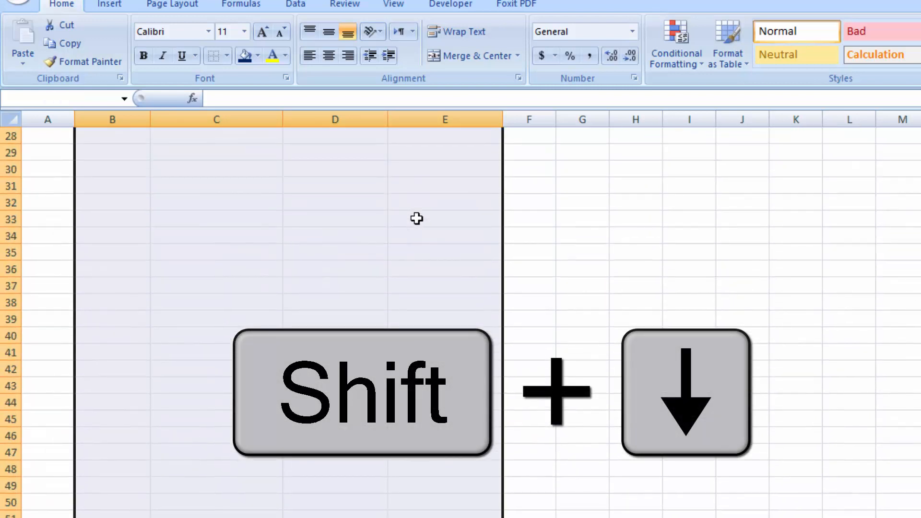
key(shift+Down)
key(shift+Down)
key(shift+Down)
key(shift+Down)
key(shift+Down)
key(shift+Down)
key(shift+Down)
key(shift+Down)
key(shift+Down)
key(shift+Down)
key(shift+Down)
key(shift+Down)
key(shift+Down)
key(shift+Down)
key(shift+Down)
key(shift+Down)
key(shift+Down)
key(shift+Down)
key(shift+Down)
key(shift+Down)
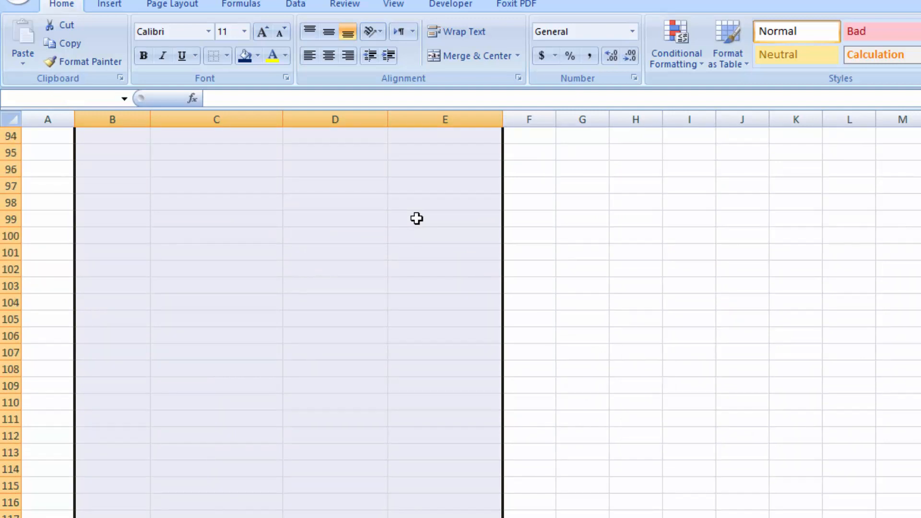
key(shift+Down)
key(shift+Down)
key(shift+Down)
key(shift+Down)
key(shift+Down)
key(shift+Down)
key(shift+Down)
key(shift+Down)
key(shift+Down)
key(shift+Down)
key(shift+Down)
key(shift+Down)
key(shift+Down)
key(shift+Down)
key(shift+Down)
key(shift+Down)
key(shift+Down)
key(shift+Down)
key(shift+Down)
key(shift+Down)
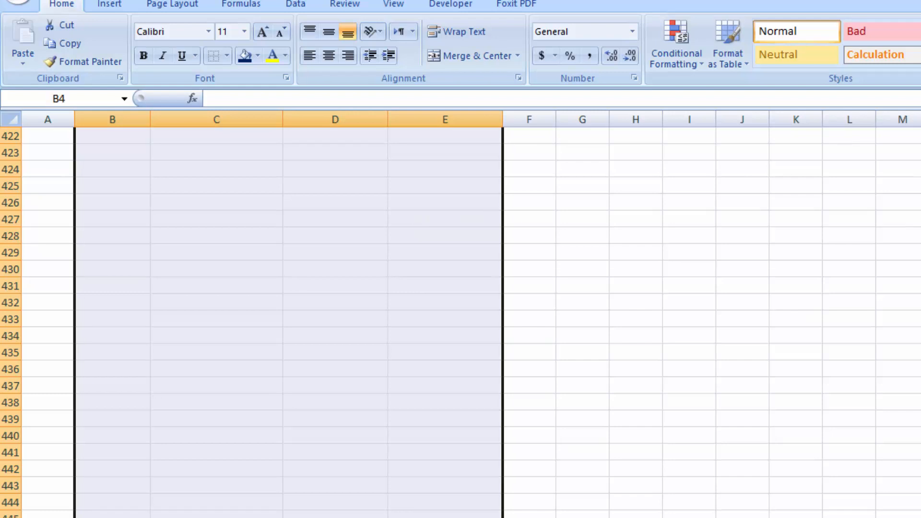
scroll(461, 321, up, 20)
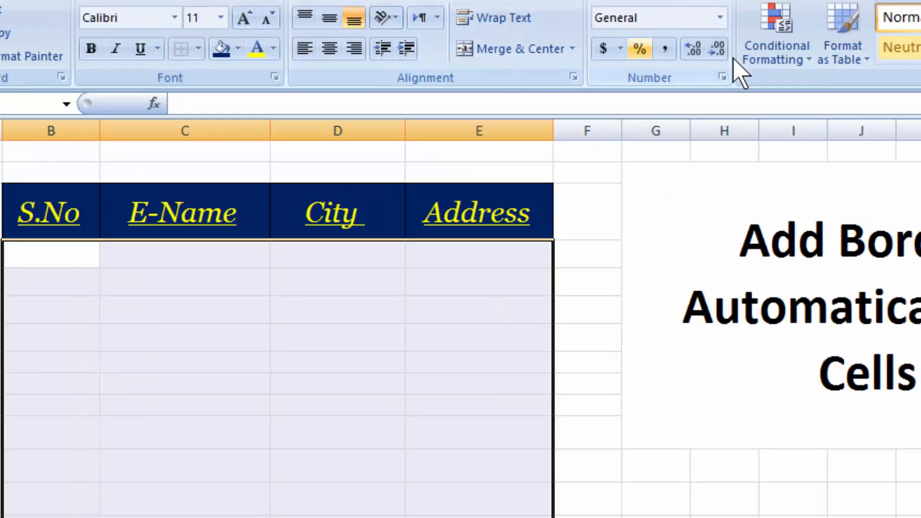
Step: Start a new conditional formatting rule for the selected range that uses a formula to determine which cells to format
click(773, 64)
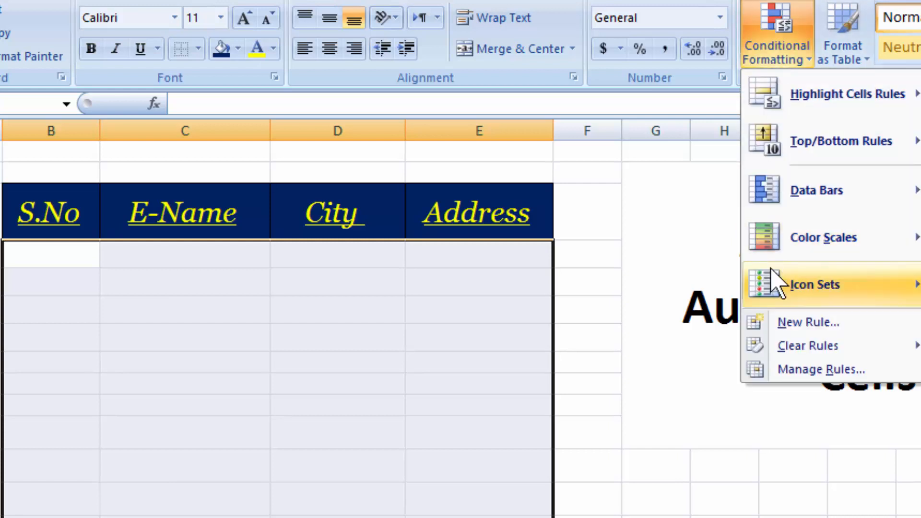
click(797, 369)
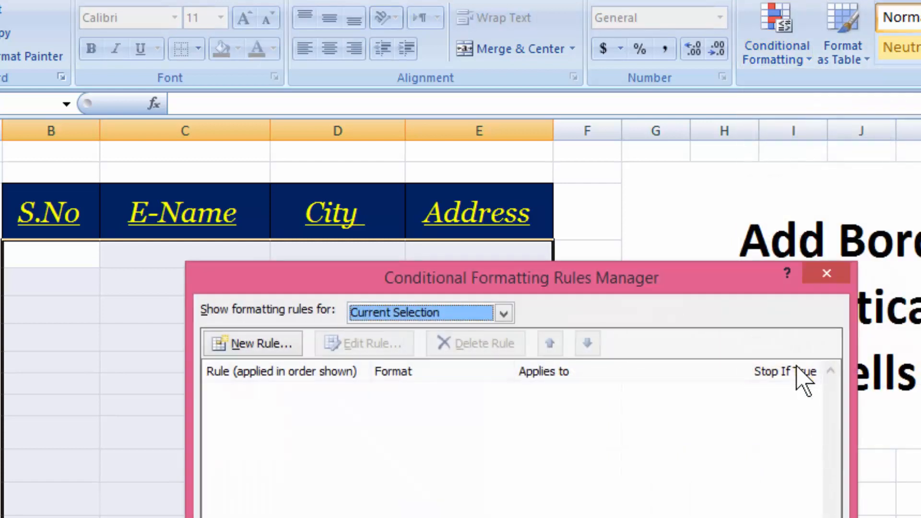
click(254, 345)
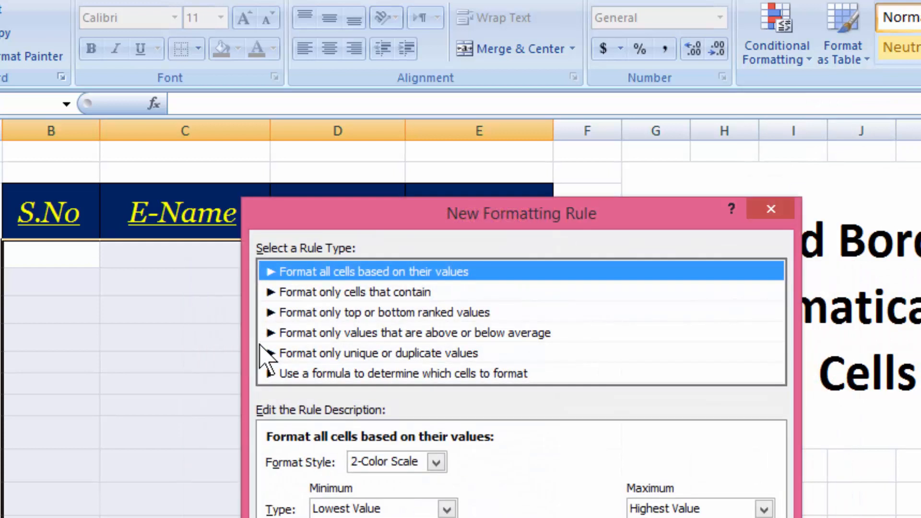
click(352, 374)
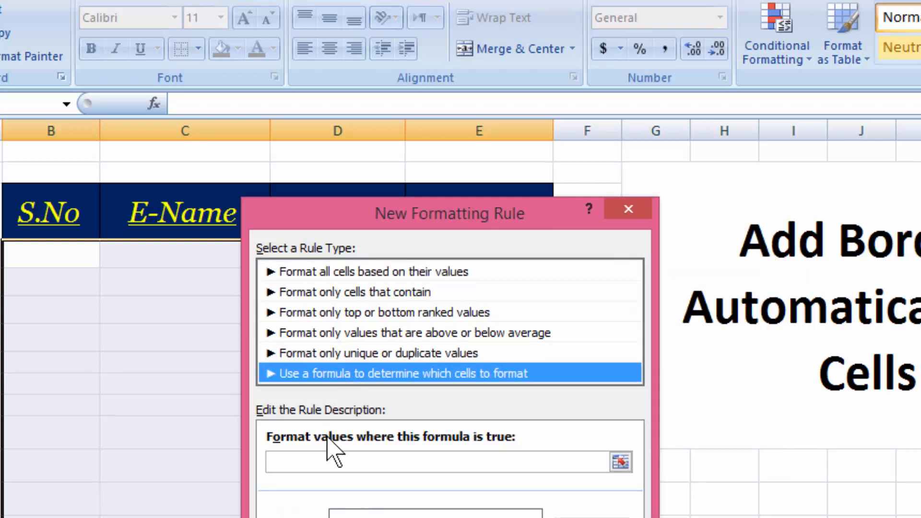
drag(434, 223, 721, 231)
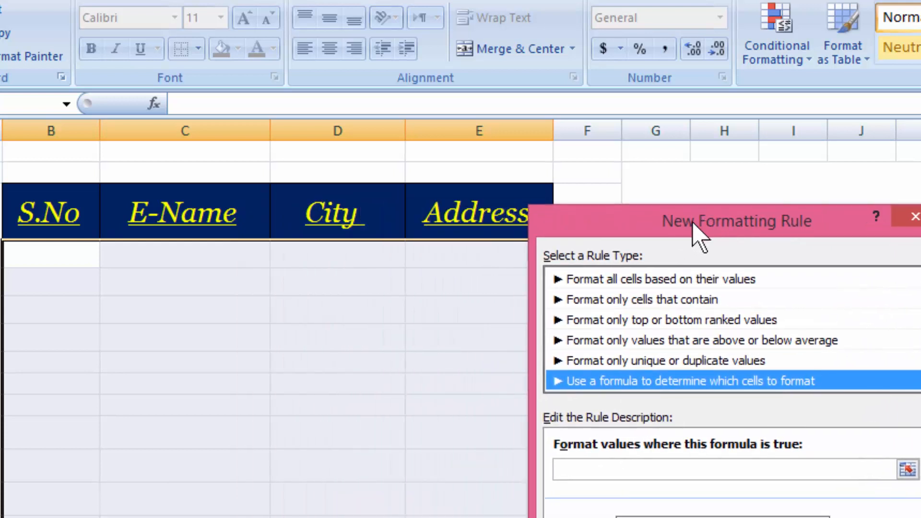
Step: Enter the rule formula =$B4<>"" with the column reference absolute and the row reference relative
click(612, 472)
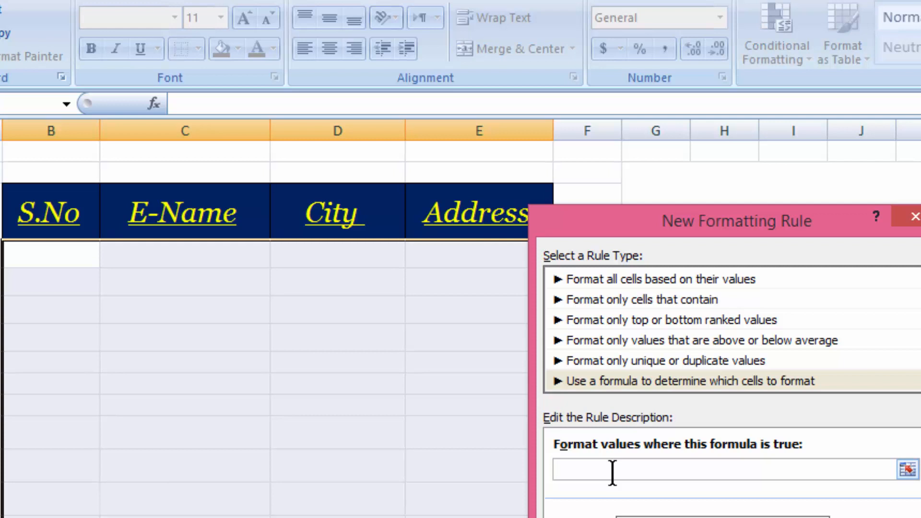
text(=)
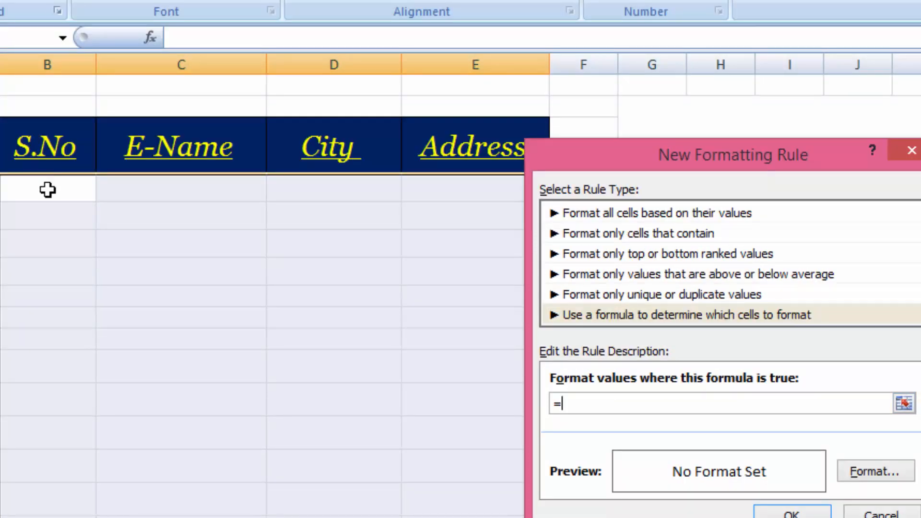
click(47, 190)
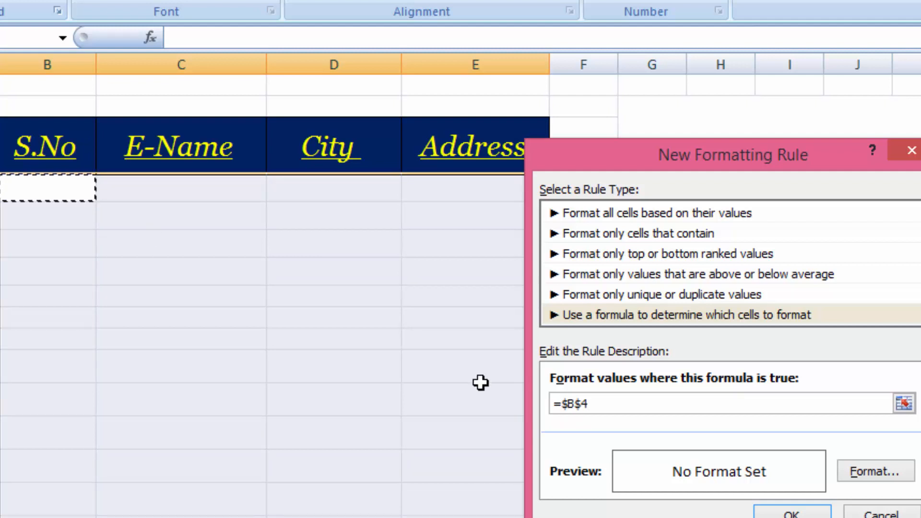
click(580, 404)
key(BackSpace)
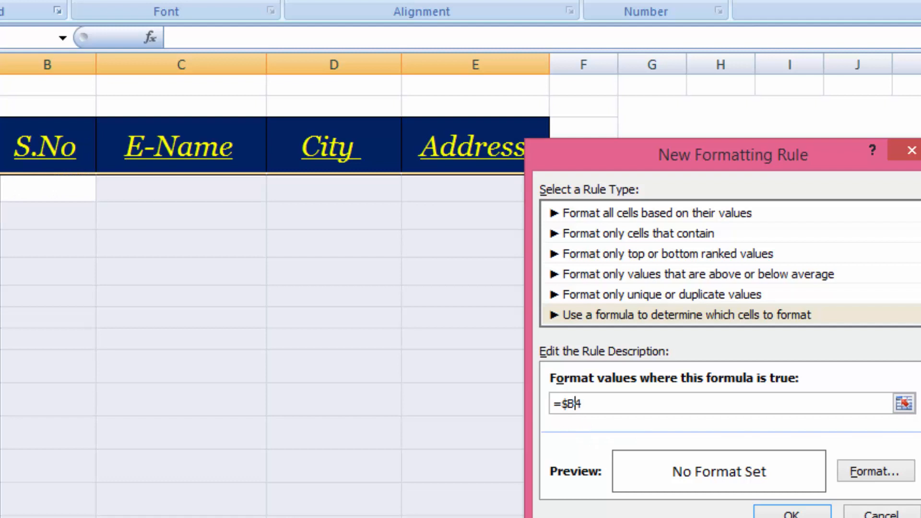
click(597, 402)
text(<>)
text("")
Step: Set the rule's format to an outline border on all four sides in a thin solid line with automatic colour
click(869, 479)
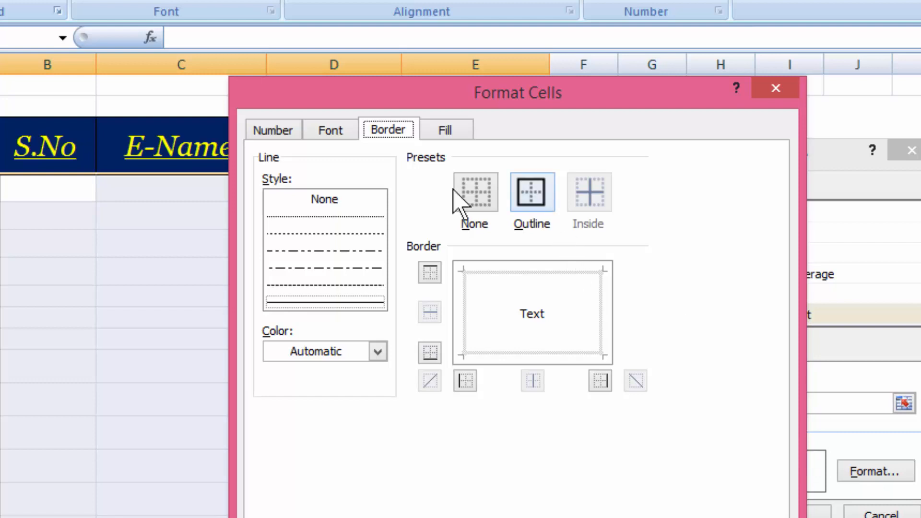
click(524, 211)
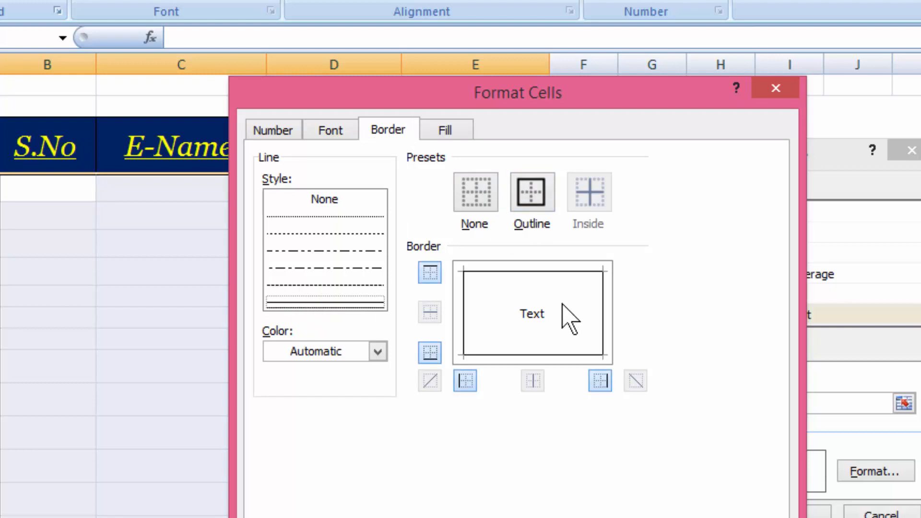
click(375, 307)
click(351, 305)
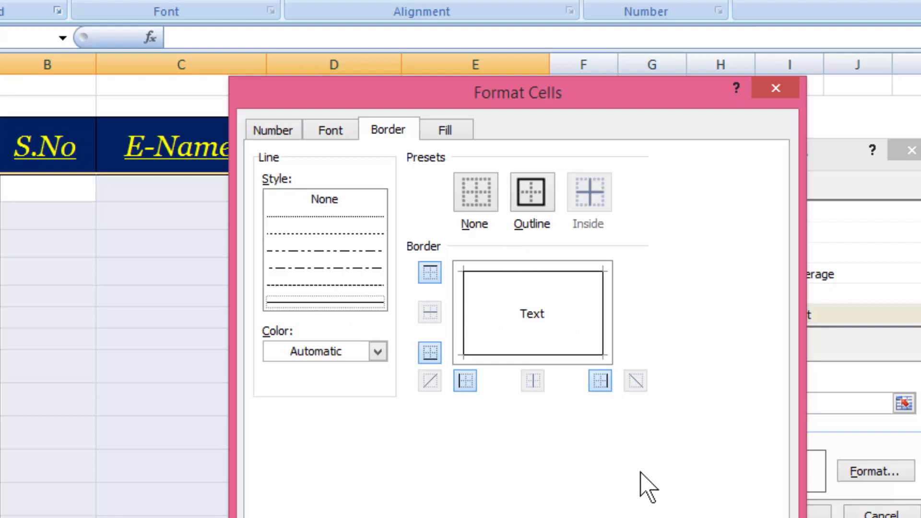
click(669, 517)
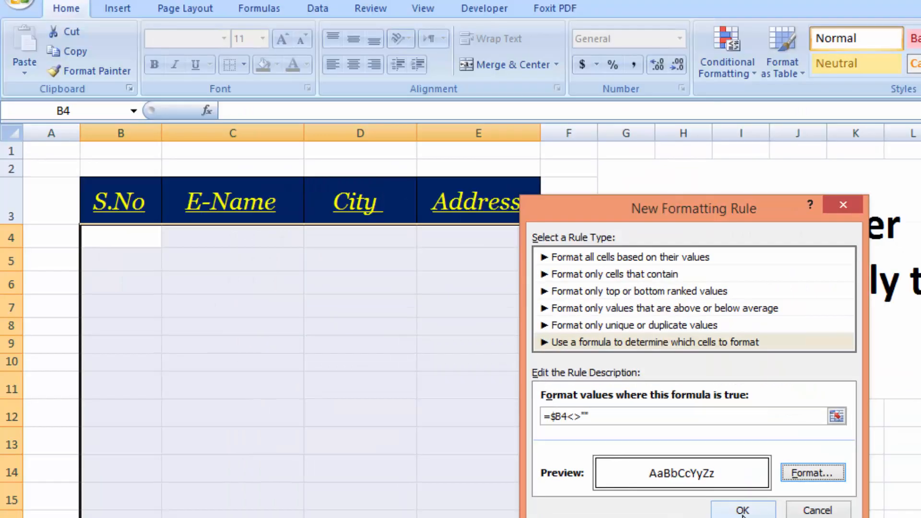
Step: Save the formula rule, apply it to the selected range and deselect the cells
click(742, 510)
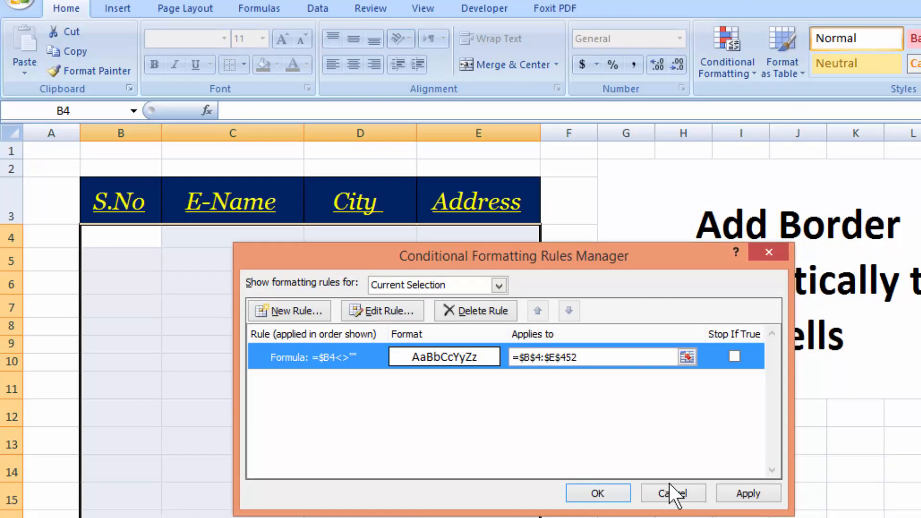
click(738, 489)
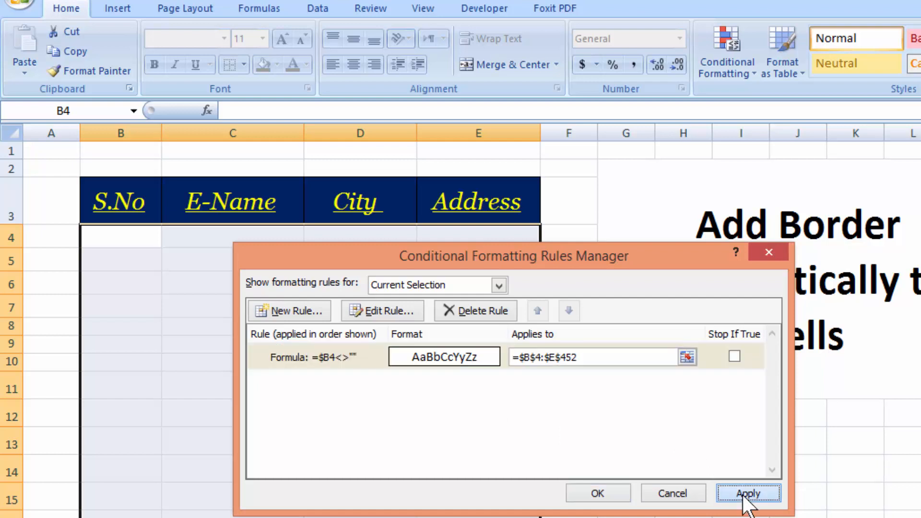
click(610, 489)
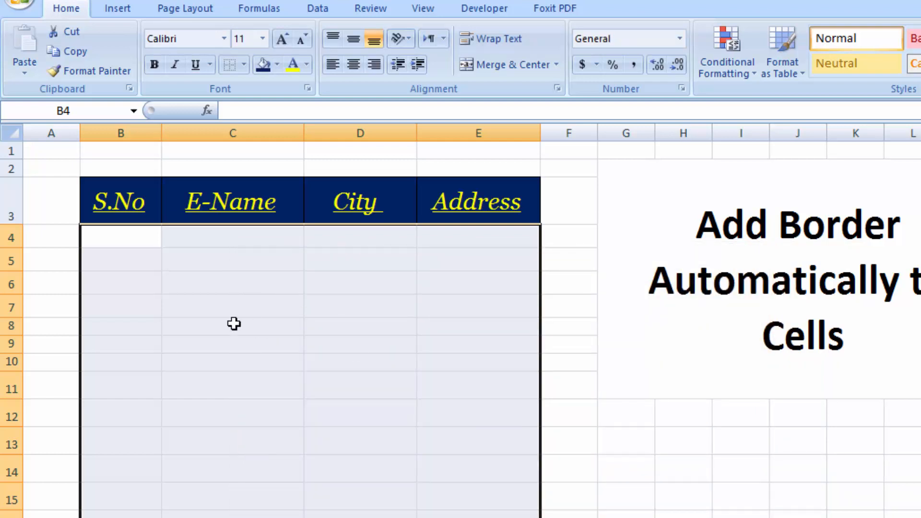
click(233, 324)
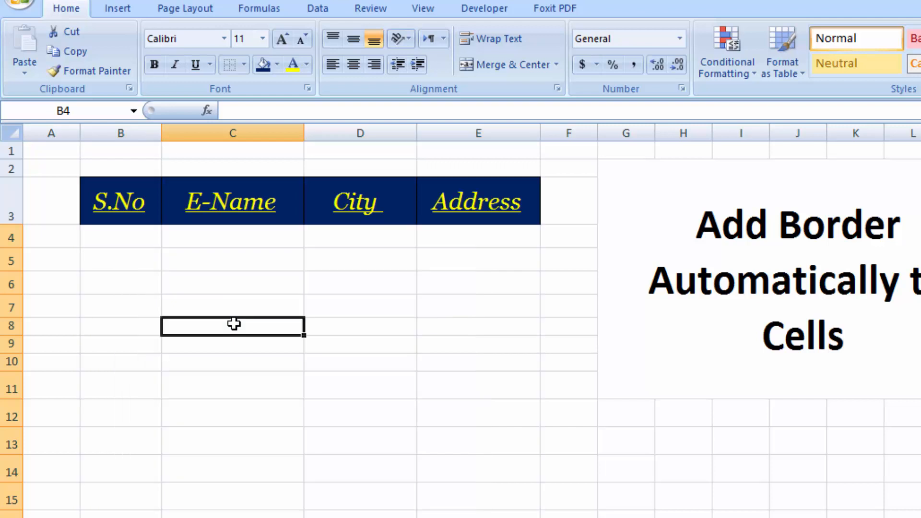
Step: Enter serial number 1 and an employee name in row 4
click(121, 239)
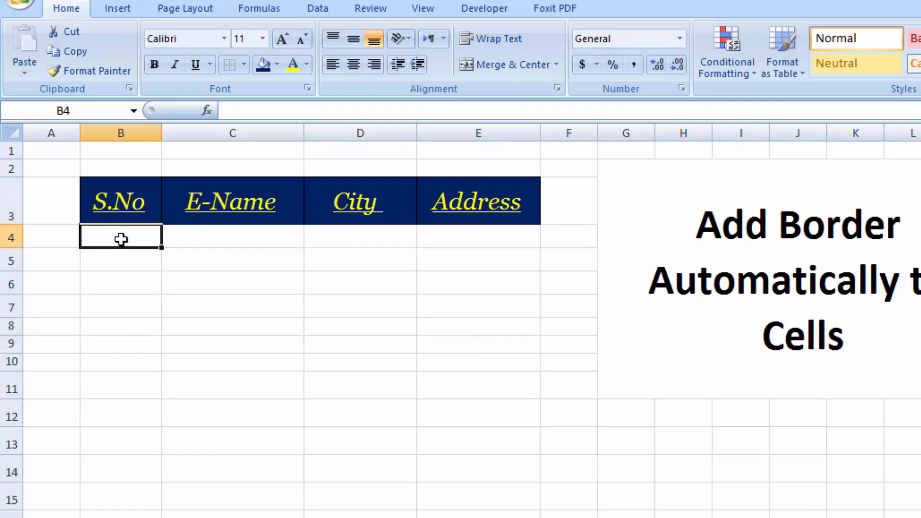
text(1)
key(Tab)
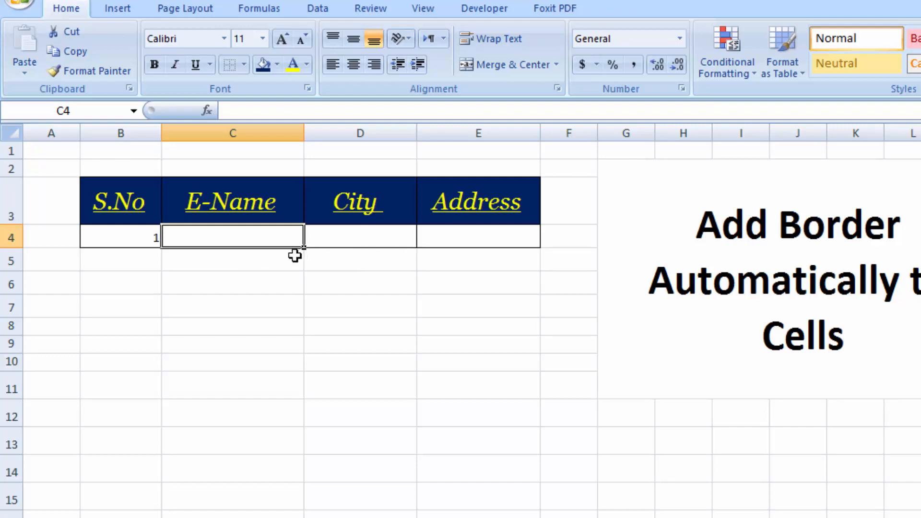
text(sadiq)
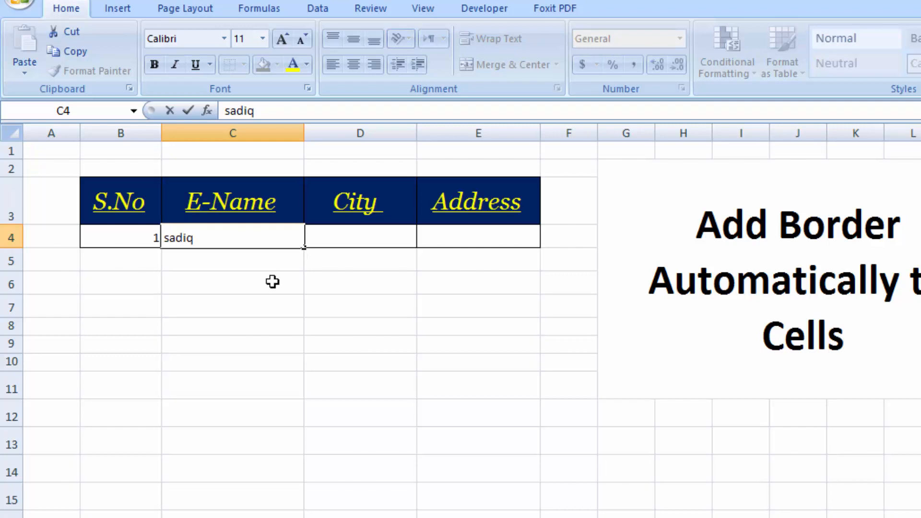
key(Tab)
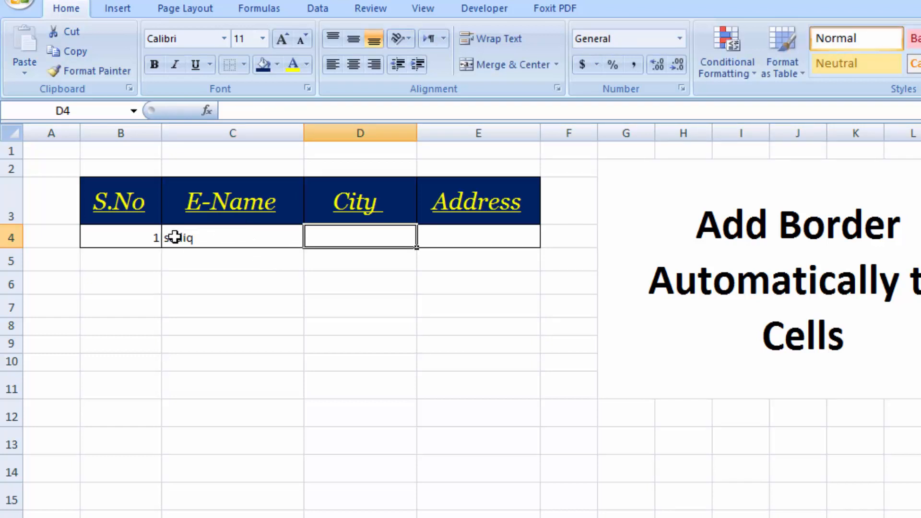
Step: Increase the font size of the table cells from B4 down through column E to 14
click(146, 247)
drag(146, 247, 431, 510)
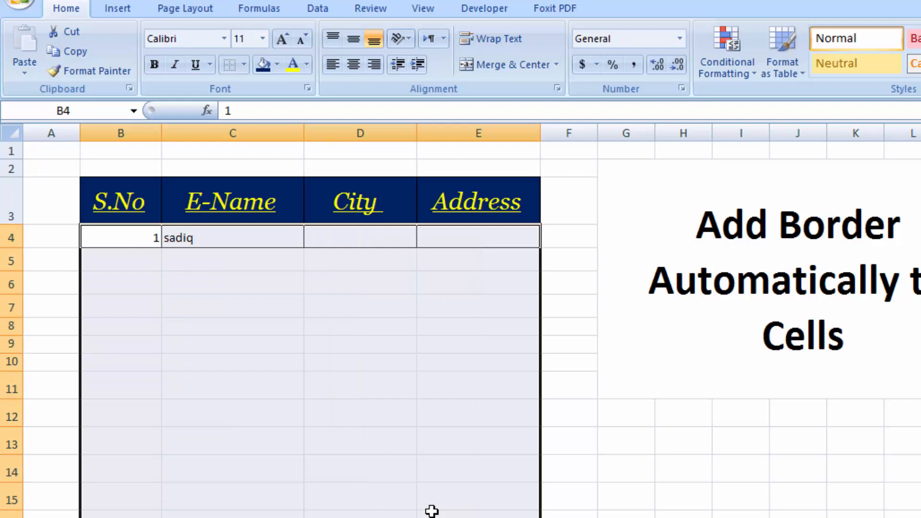
click(287, 42)
click(287, 43)
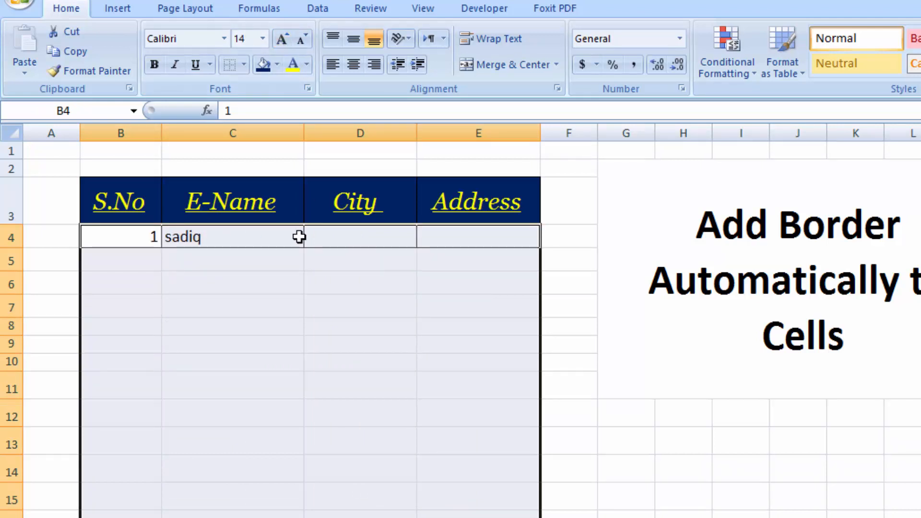
Step: Enter the city karachi and a house address in row 4, and move to cell B5
click(323, 241)
text(karachi)
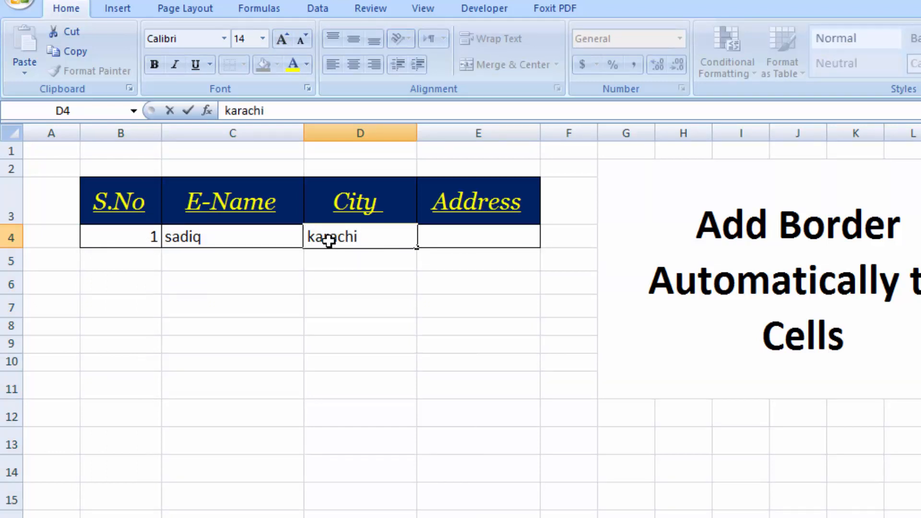
key(Tab)
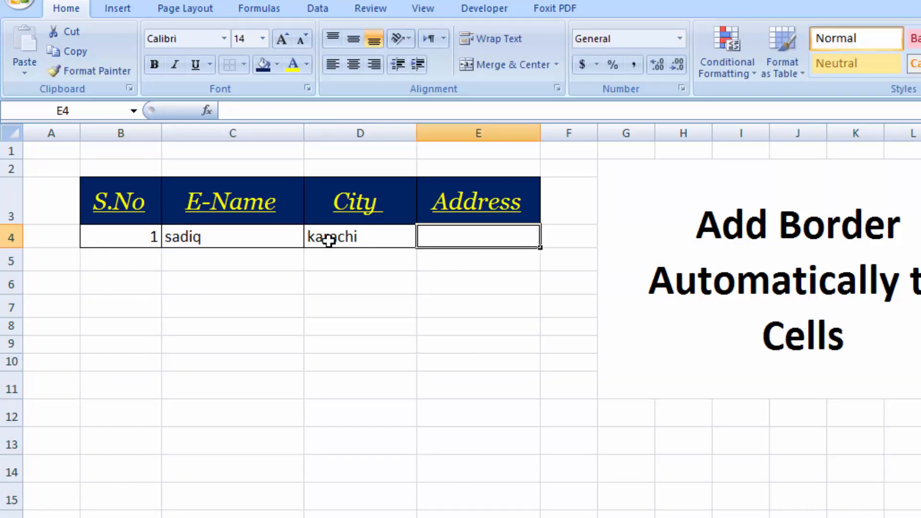
text(House )
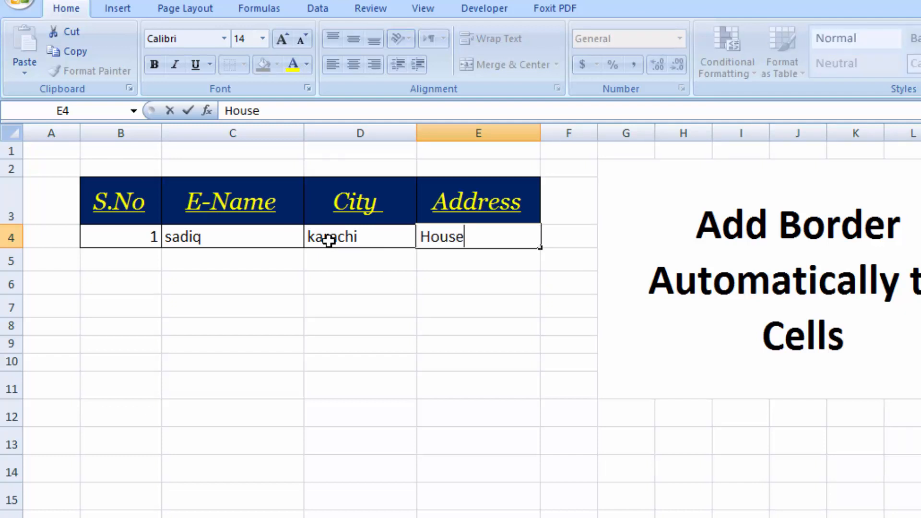
text(# 1,)
key(BackSpace)
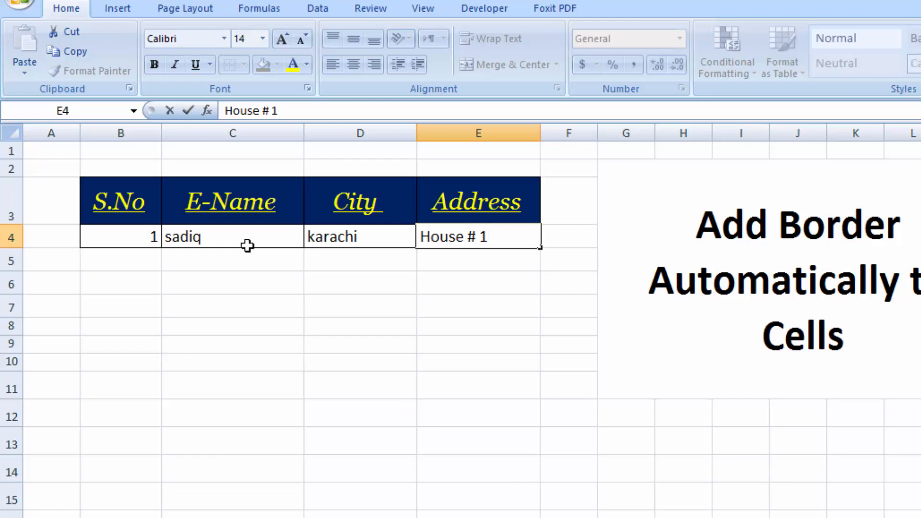
key(Return)
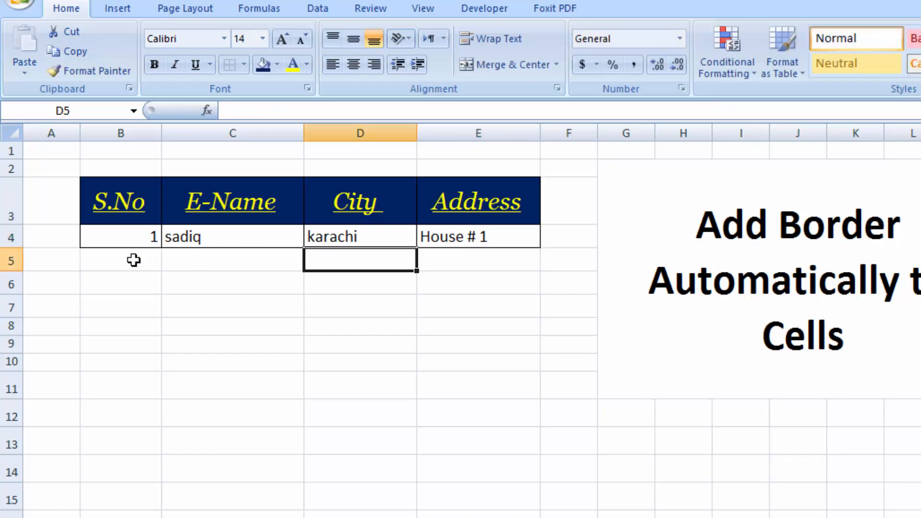
click(130, 260)
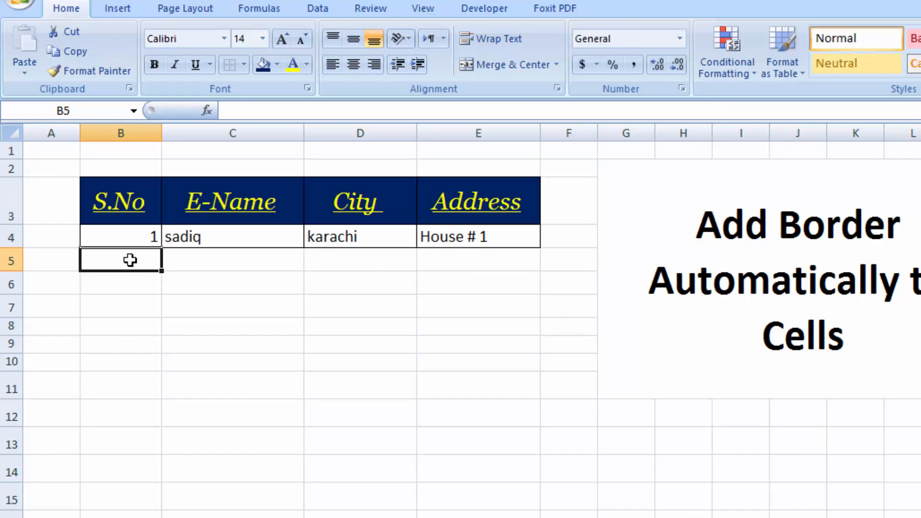
Step: Fill row 5 with serial number 2, an employee name, the city multan and a house address
text(2)
key(Tab)
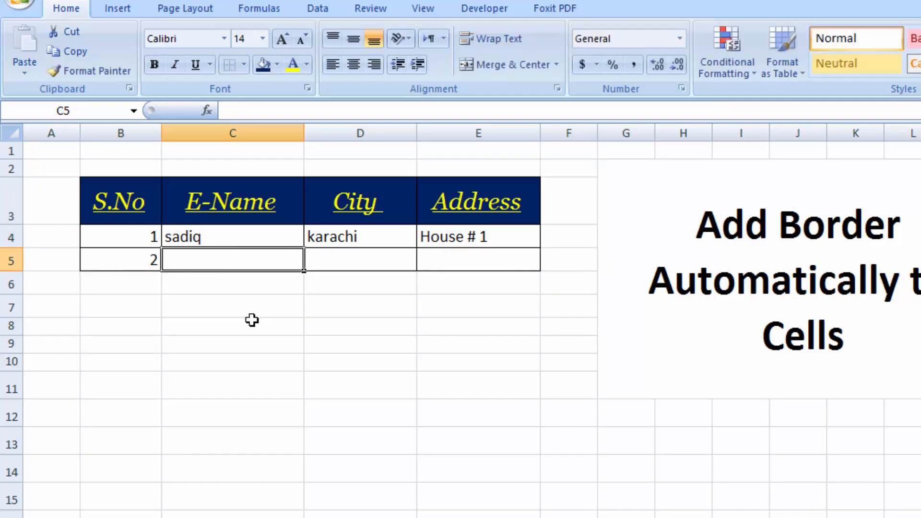
text(anwar)
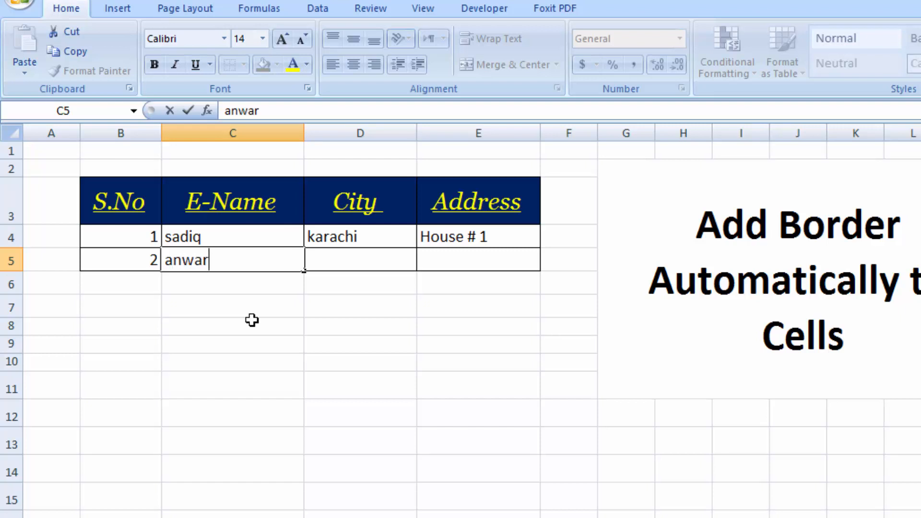
key(Tab)
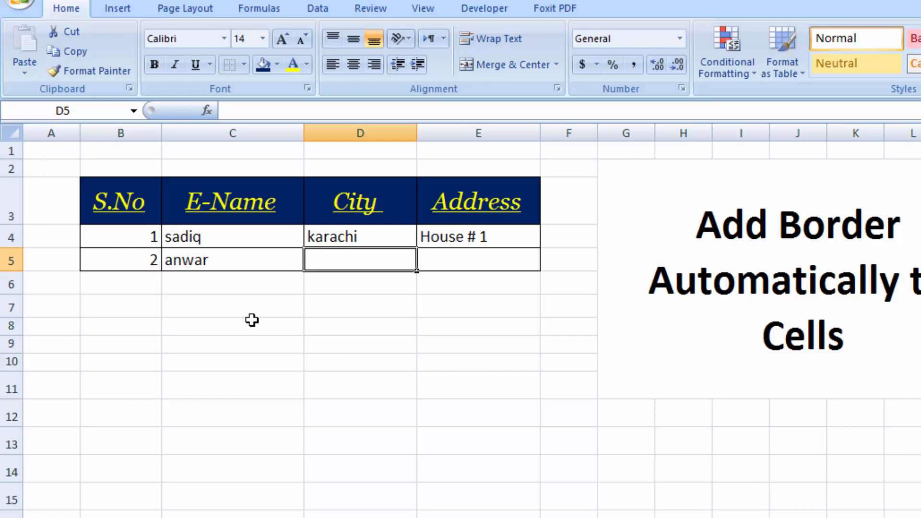
text(multan)
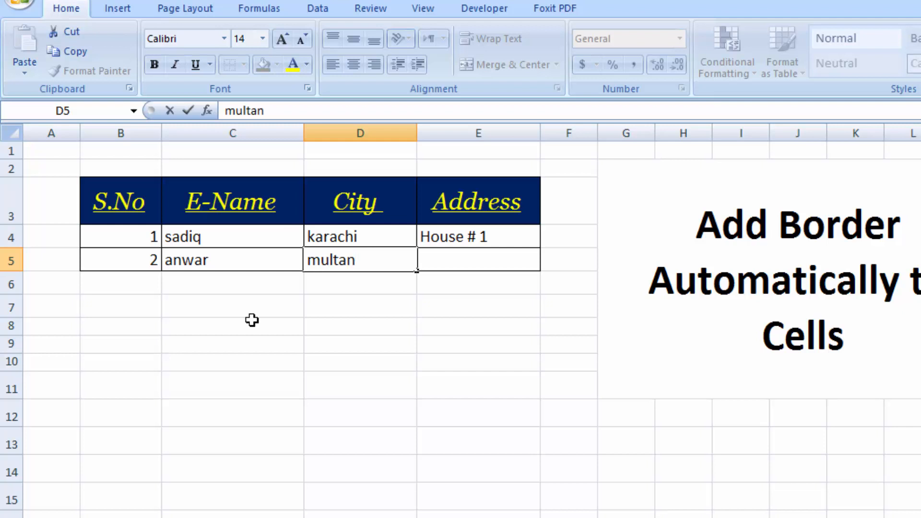
key(Tab)
text(House #)
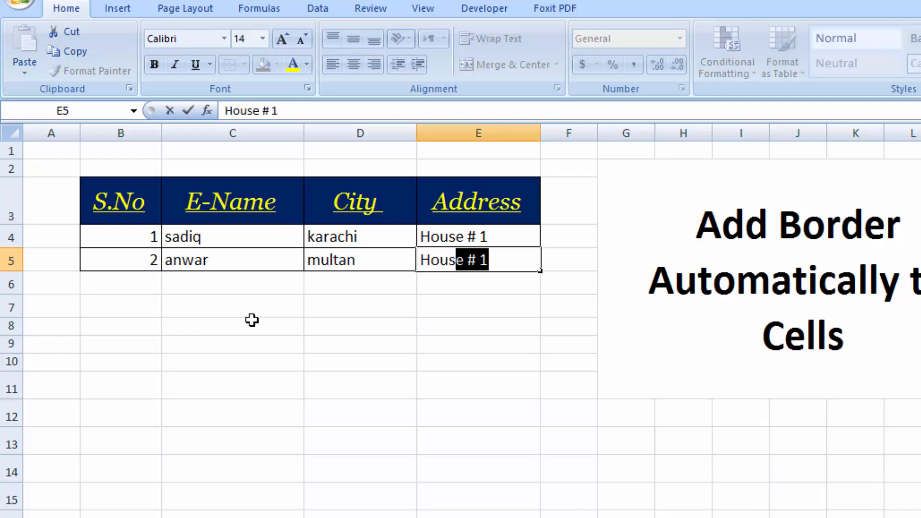
text( 4)
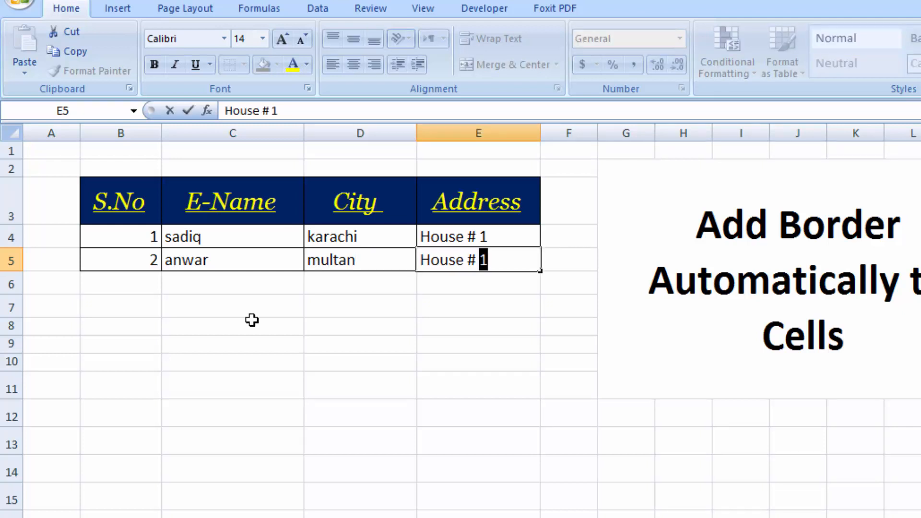
key(Return)
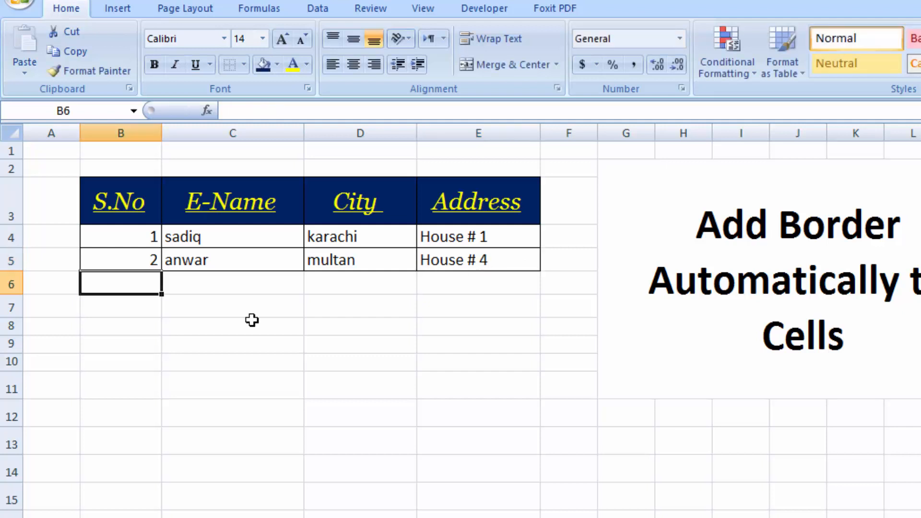
Step: Fill row 6 with serial number 3, an employee name, the city mianwali and a house address
text(3)
key(Tab)
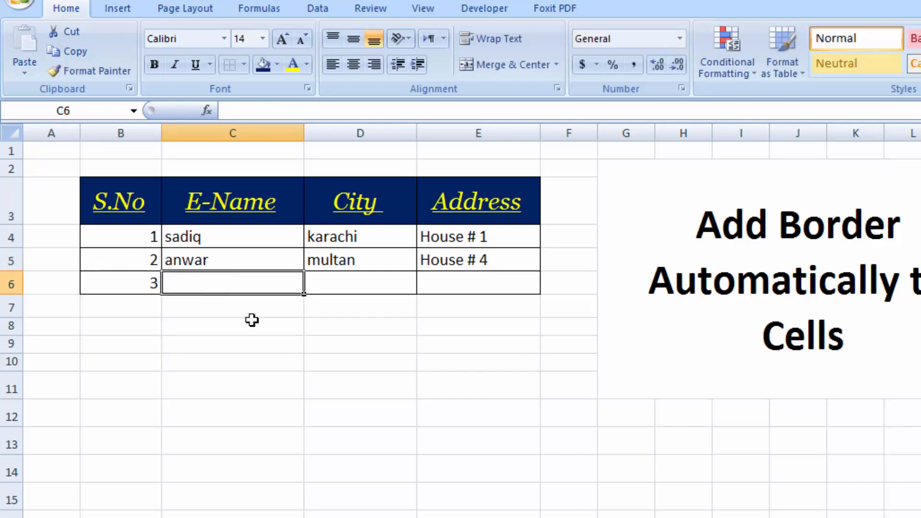
text(saqib)
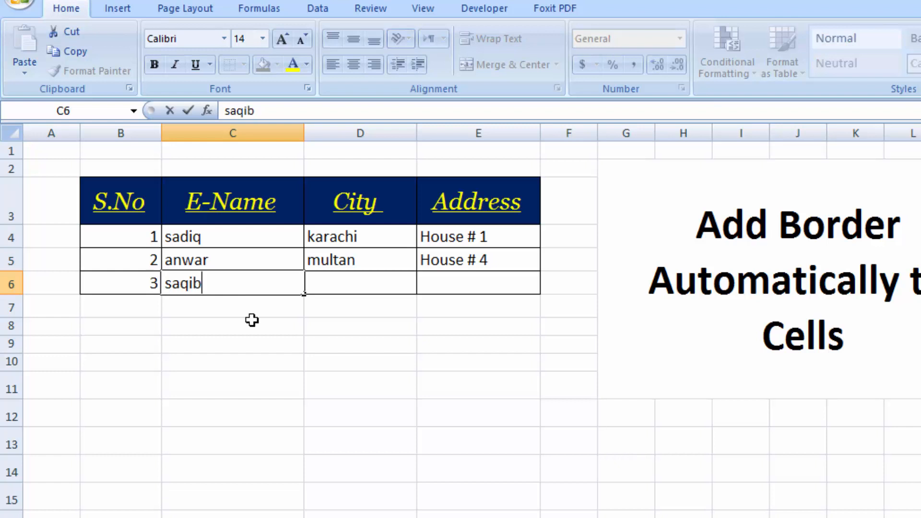
key(Tab)
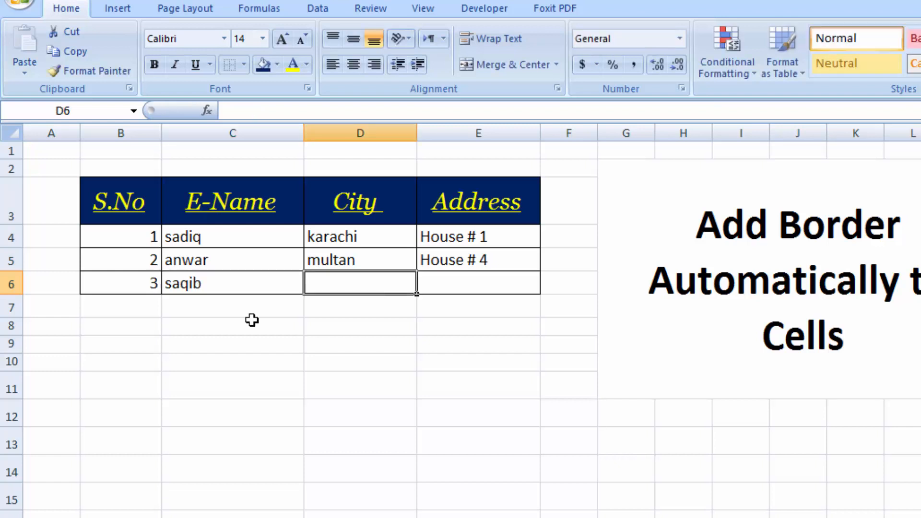
text(min)
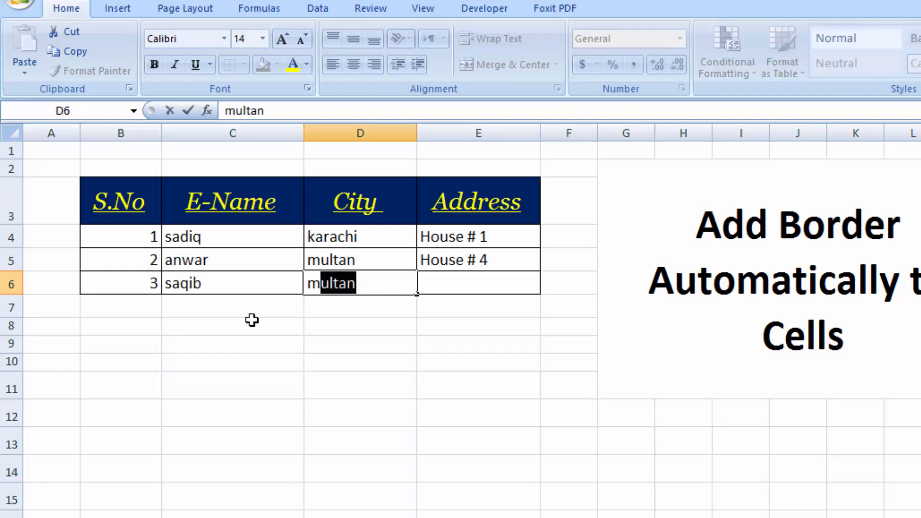
key(BackSpace)
key(BackSpace)
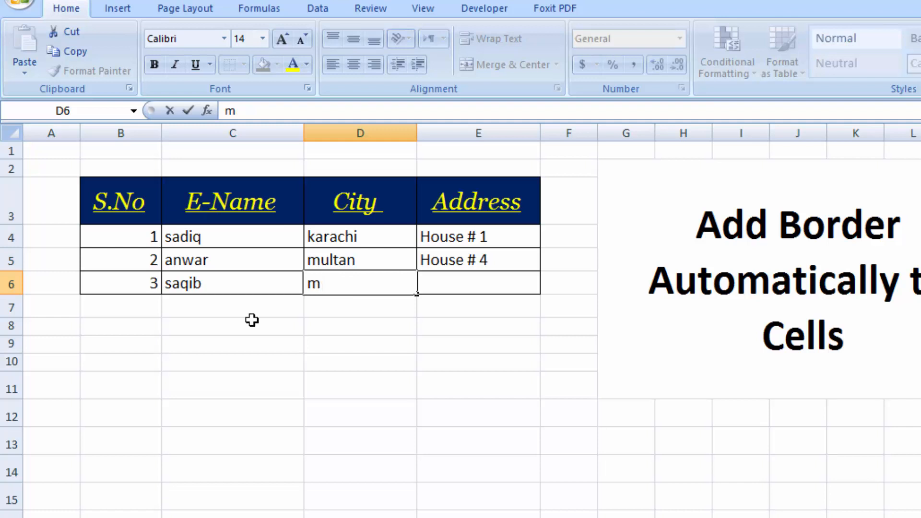
text(ianwali)
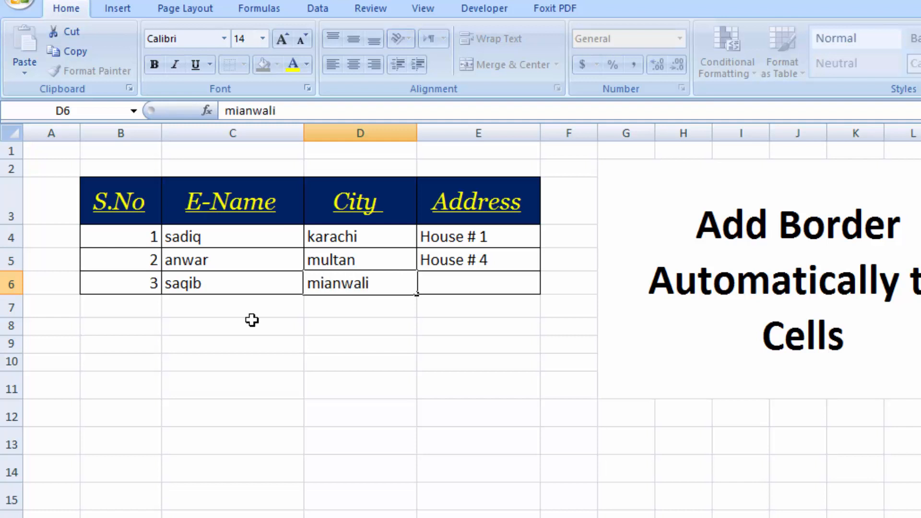
key(Tab)
text(hous)
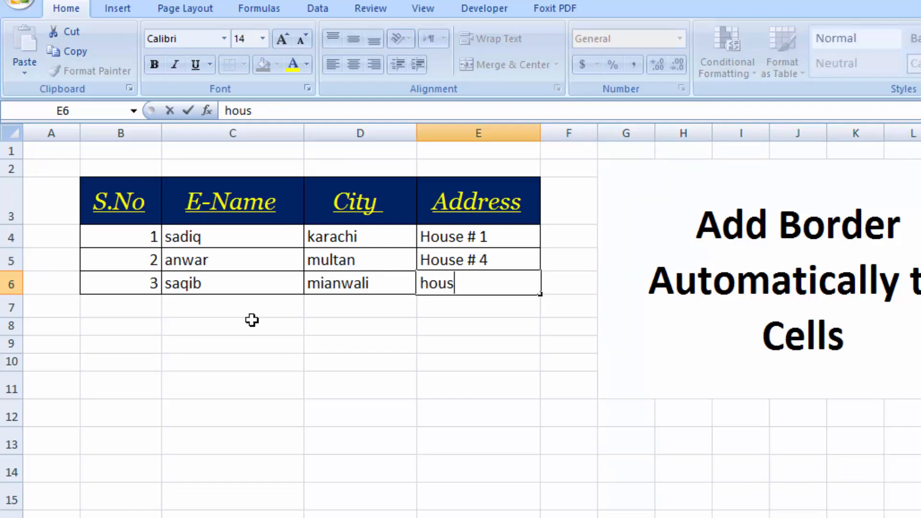
text(e # 8)
key(Return)
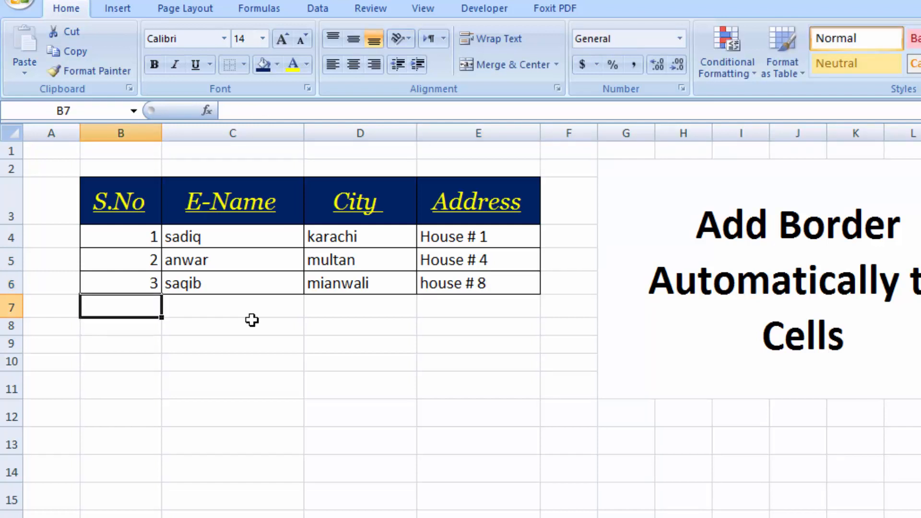
Step: Fill row 7 with serial number 4, an employee name, the city peshwar and a house address, finishing on an empty cell outside the table
text(4)
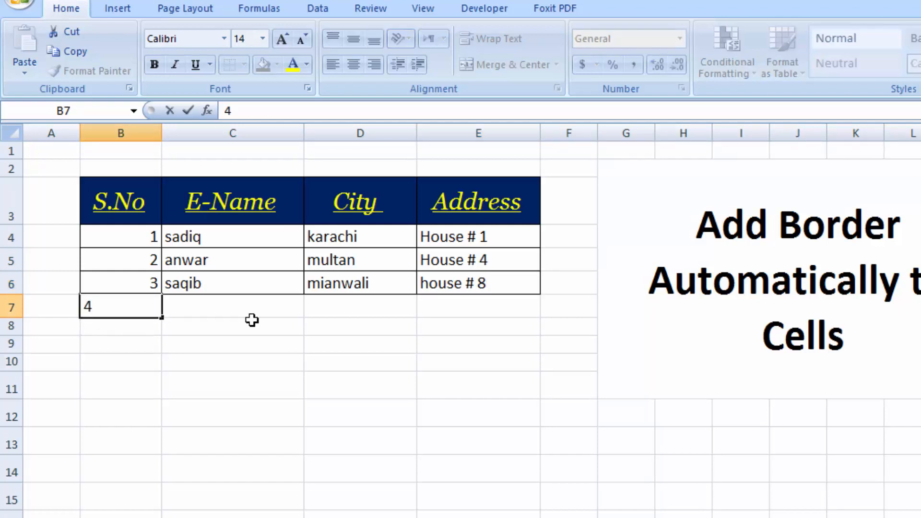
key(Tab)
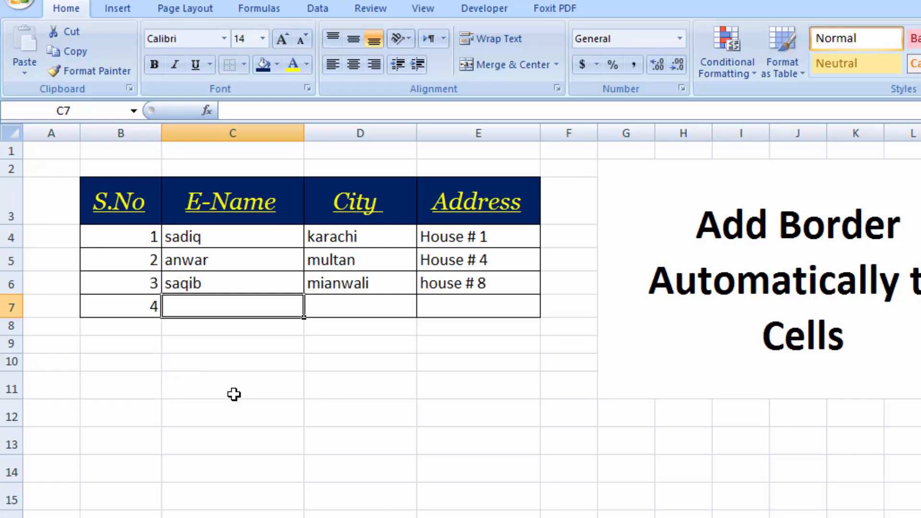
text(maqsood)
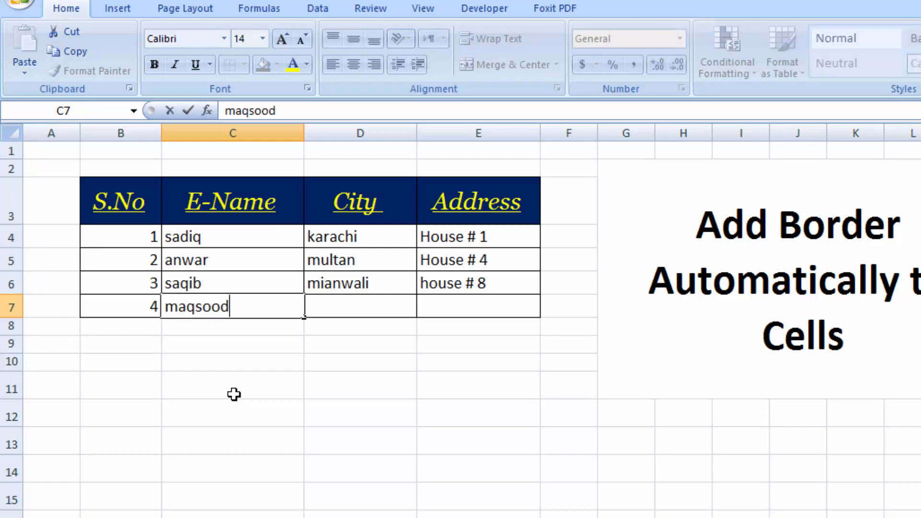
key(Tab)
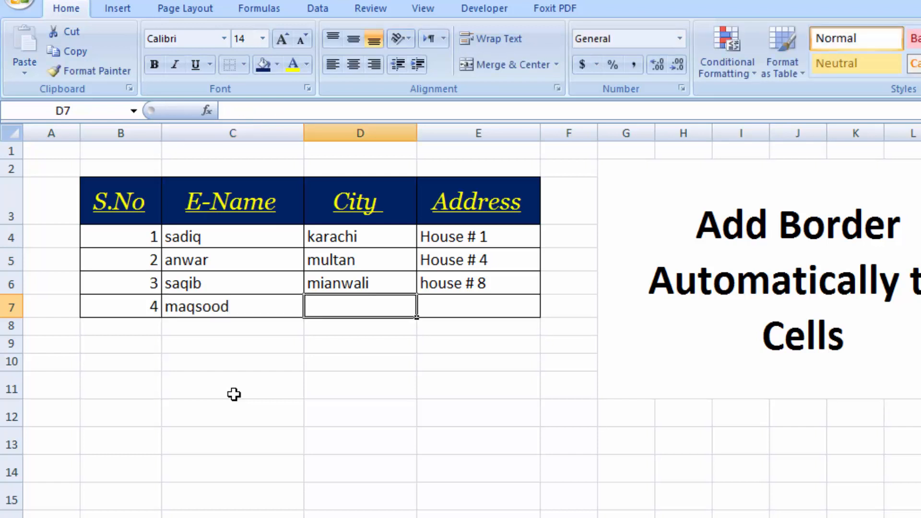
text(peshwar)
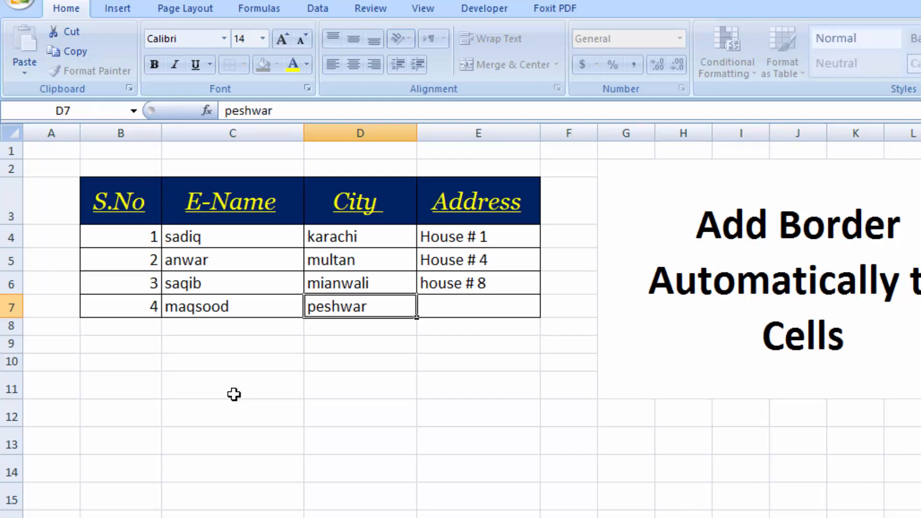
key(Tab)
text(h)
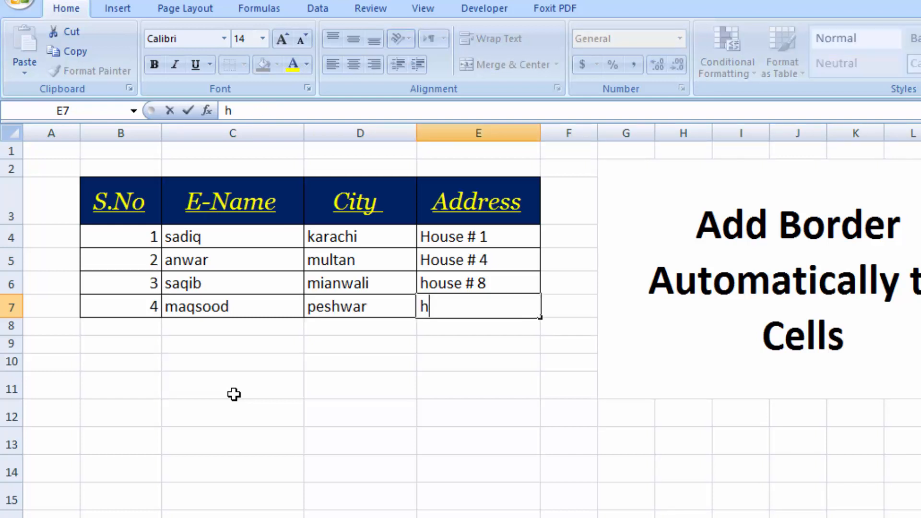
text(ouse 7)
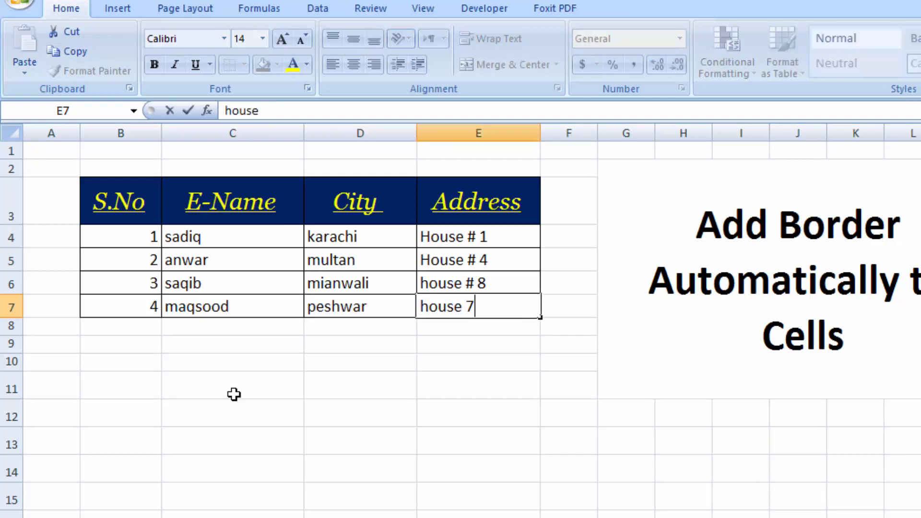
key(Tab)
click(621, 511)
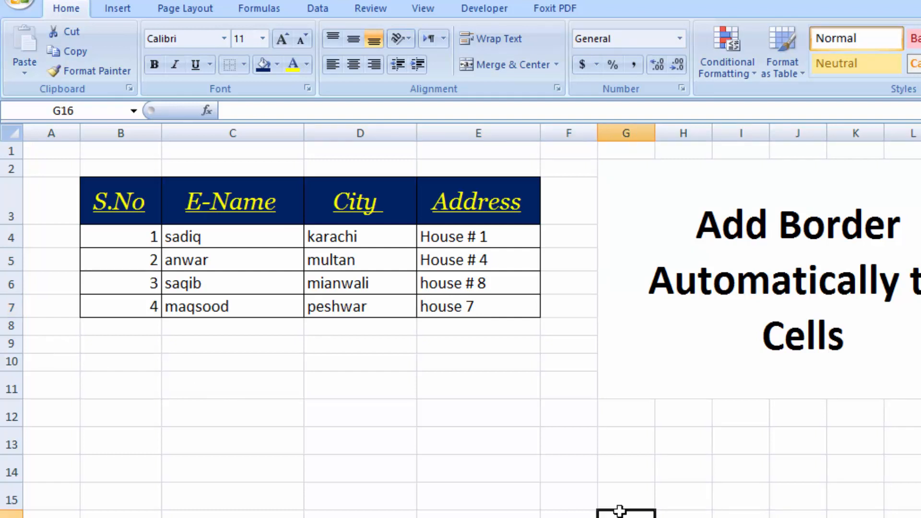